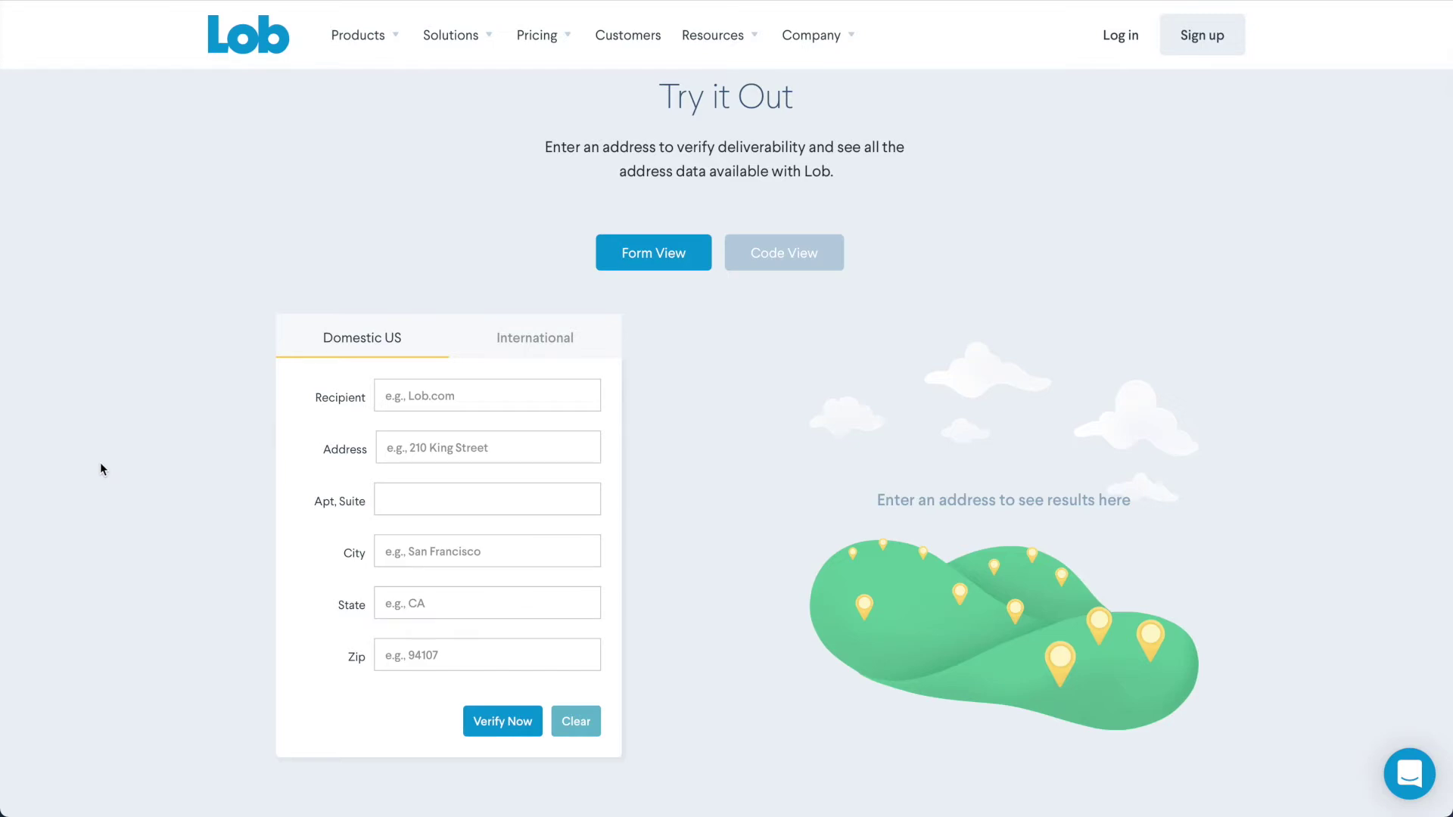
Step: Enter 185 Berry St, Suite 6100, San francisco, CA 94107 and verify the address
{"action": "left_click", "coordinate": [468, 448]}
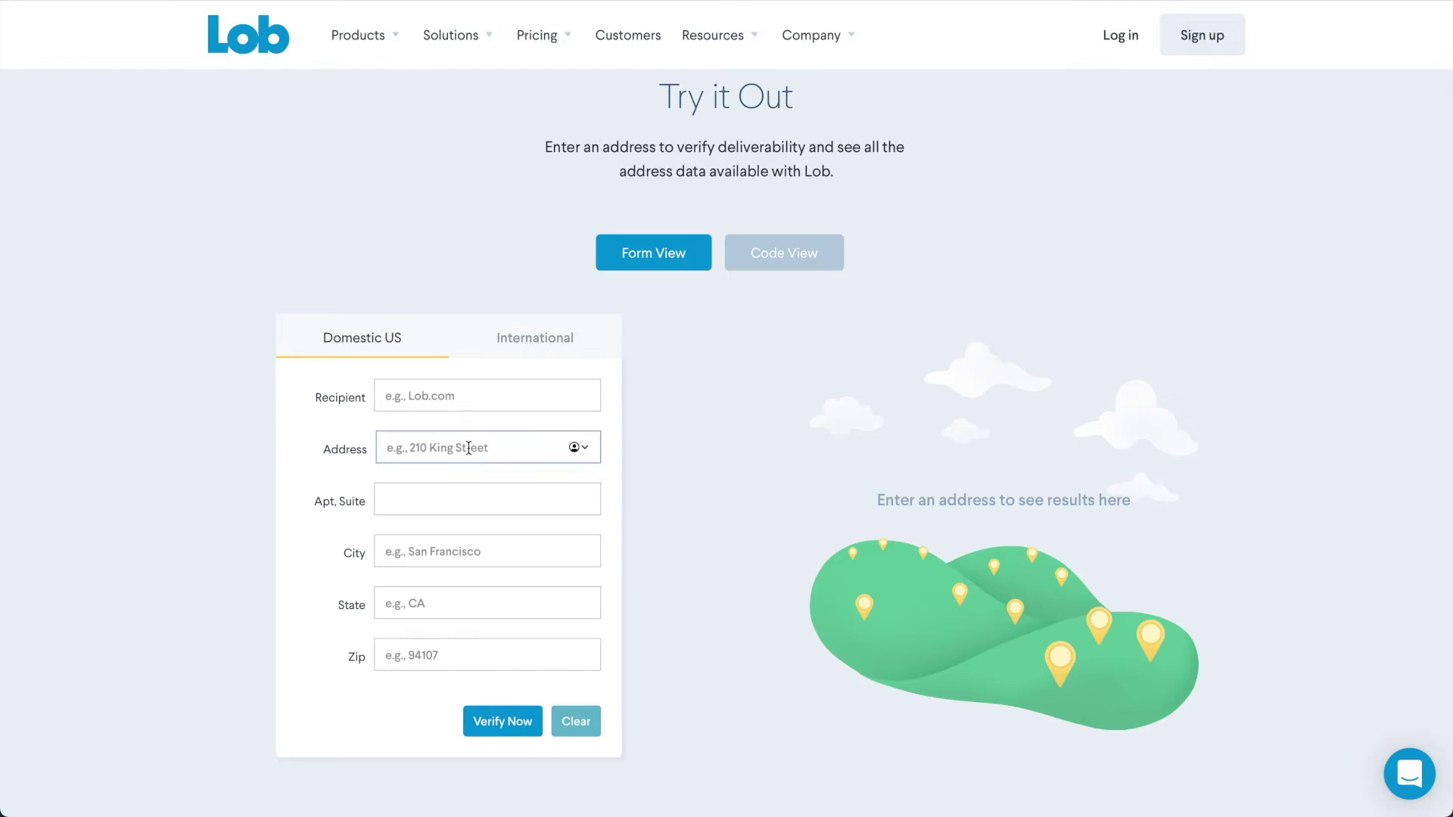
{"action": "type", "text": "185 Berry"}
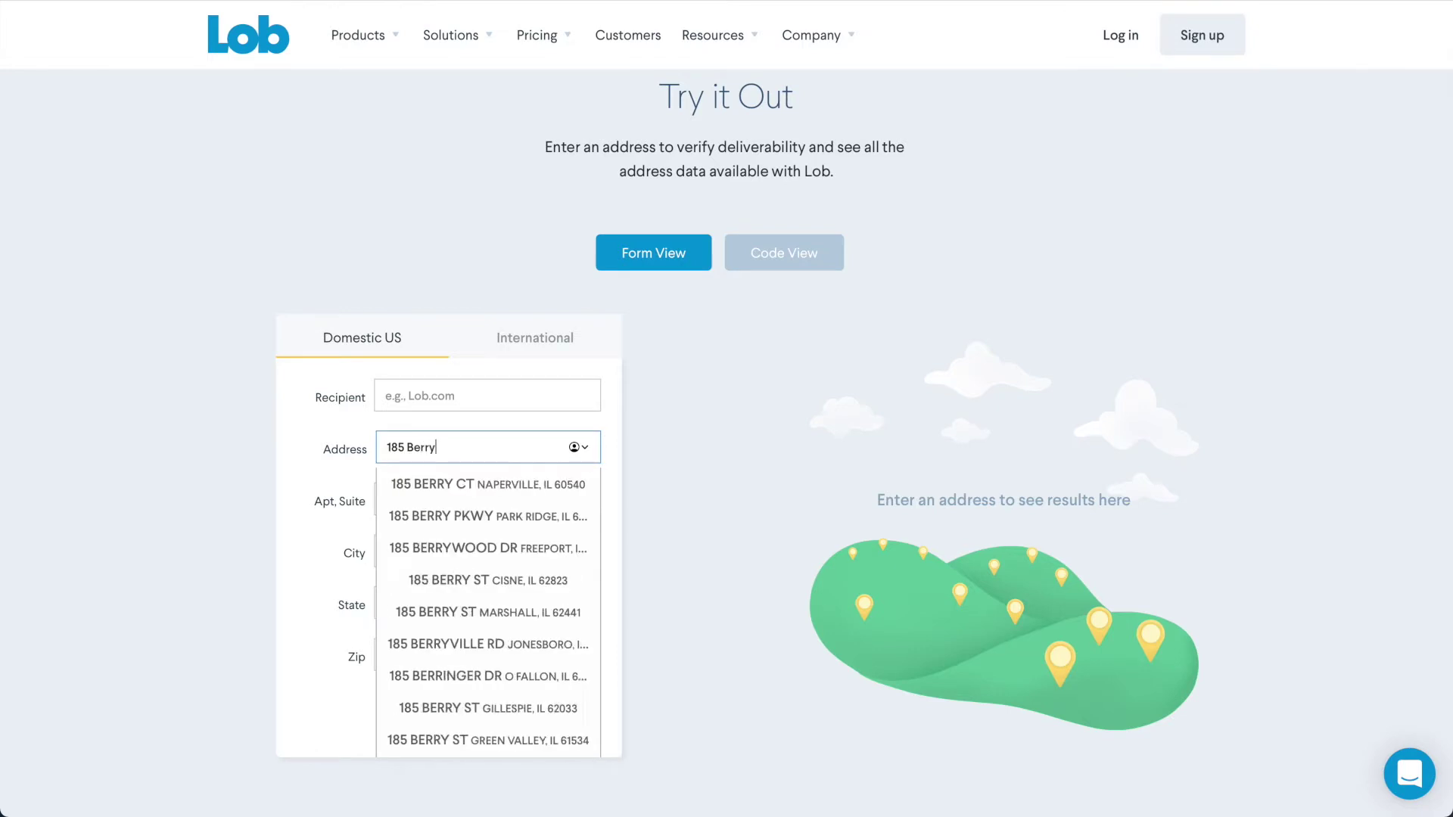
{"action": "type", "text": " St"}
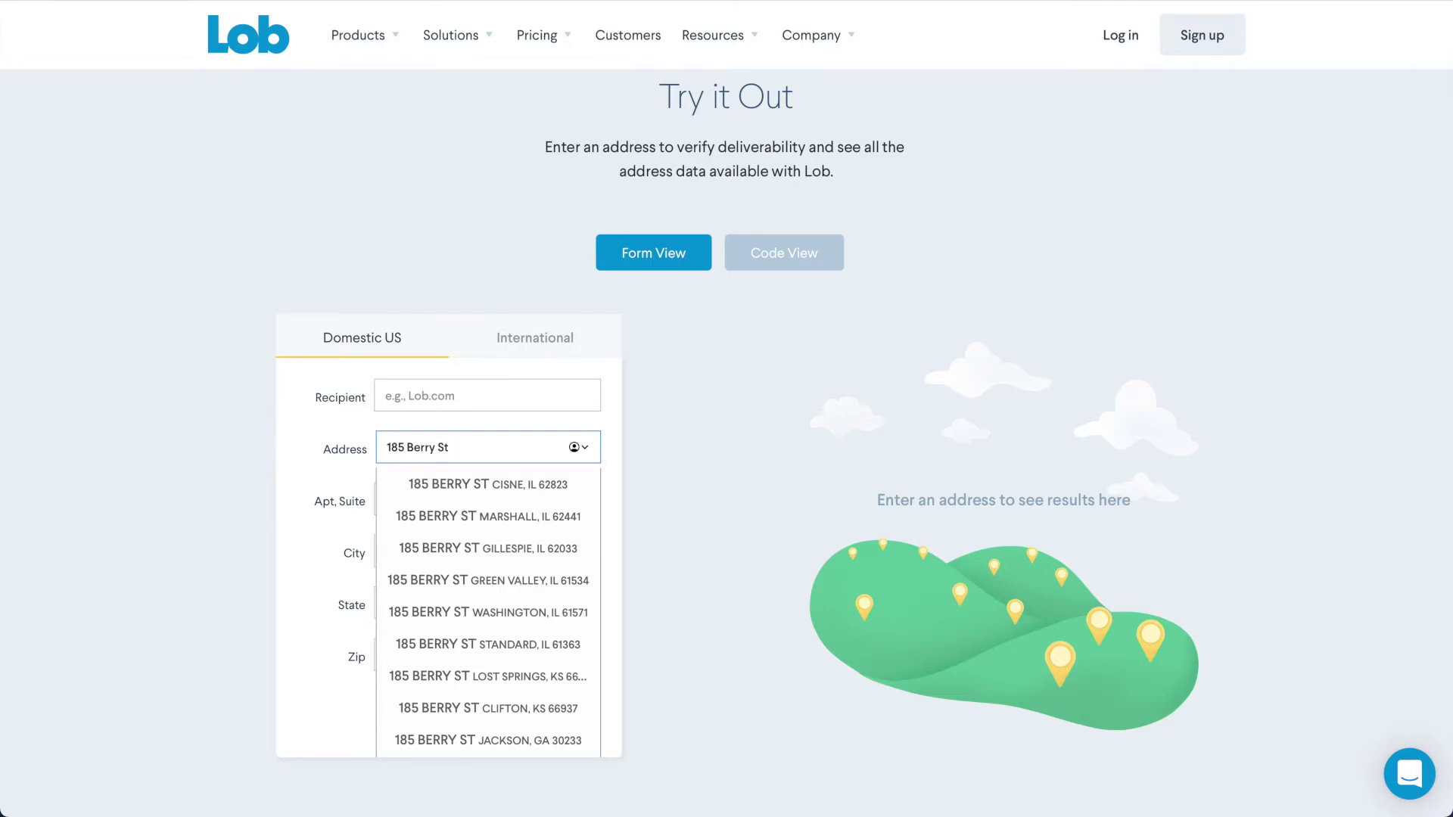
{"action": "left_click", "coordinate": [488, 498]}
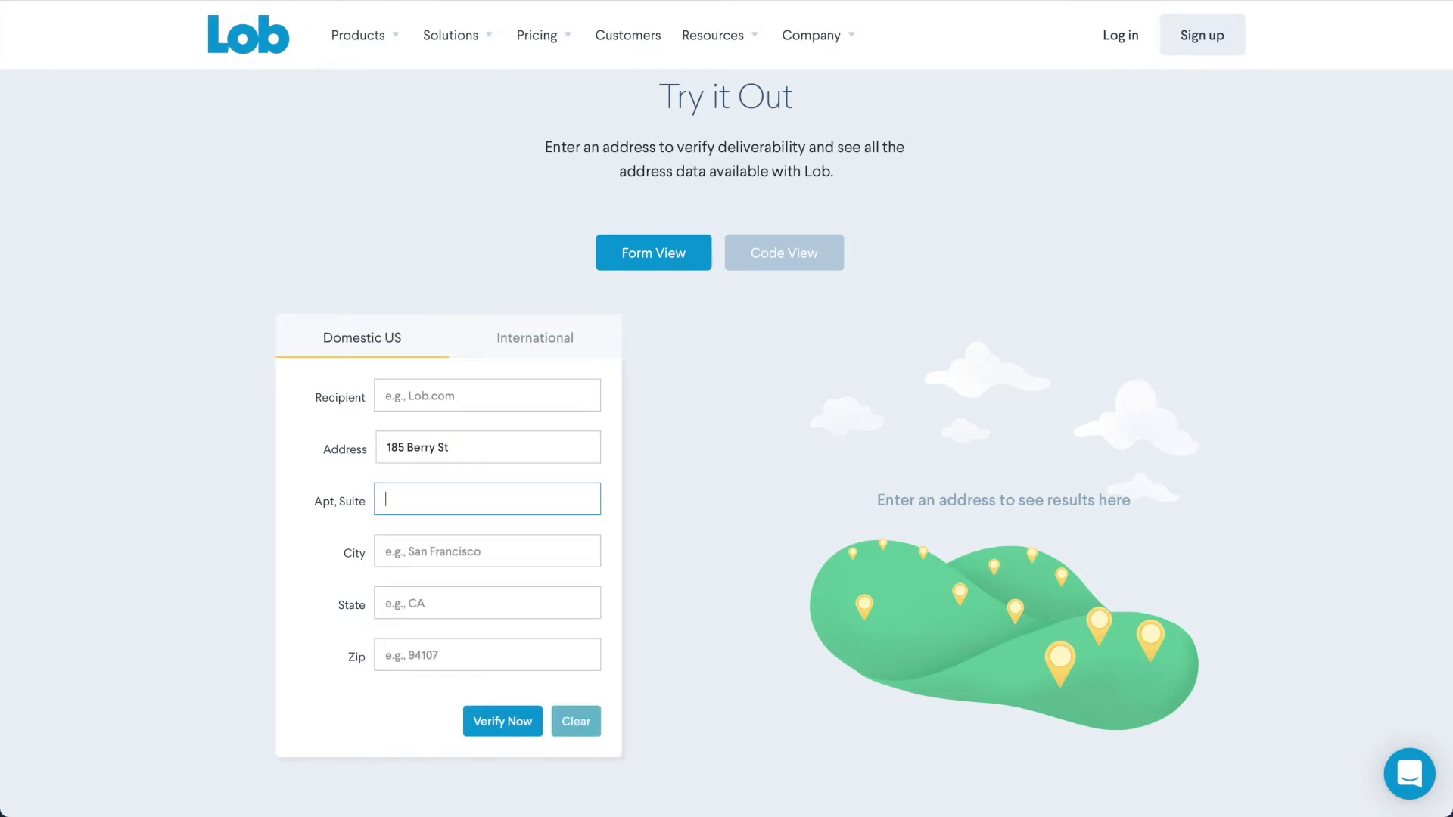
{"action": "type", "text": "Suite 6100"}
{"action": "key", "text": "Tab"}
{"action": "type", "text": "San"}
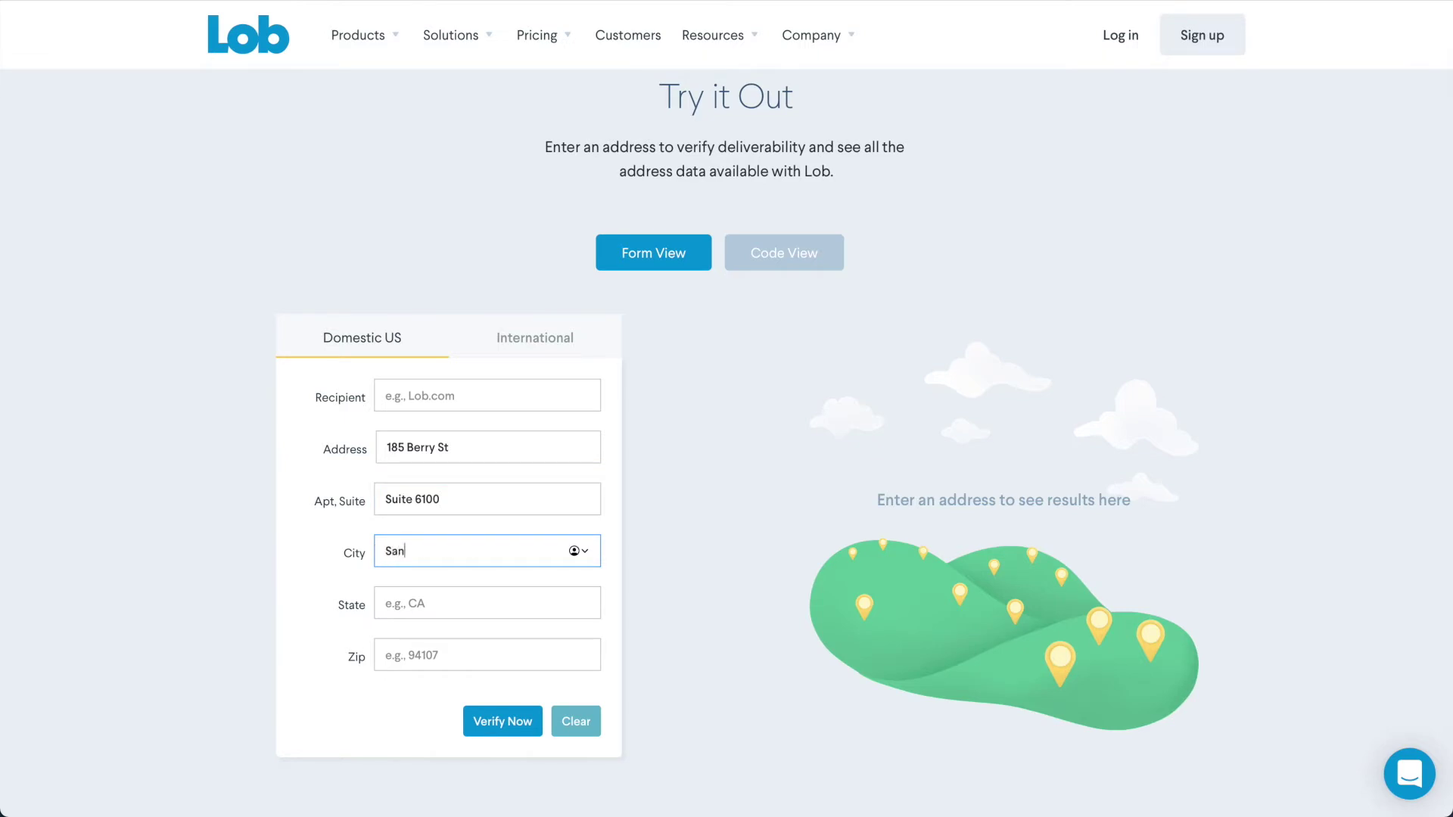
{"action": "type", "text": " francisco"}
{"action": "key", "text": "Tab"}
{"action": "type", "text": "CA"}
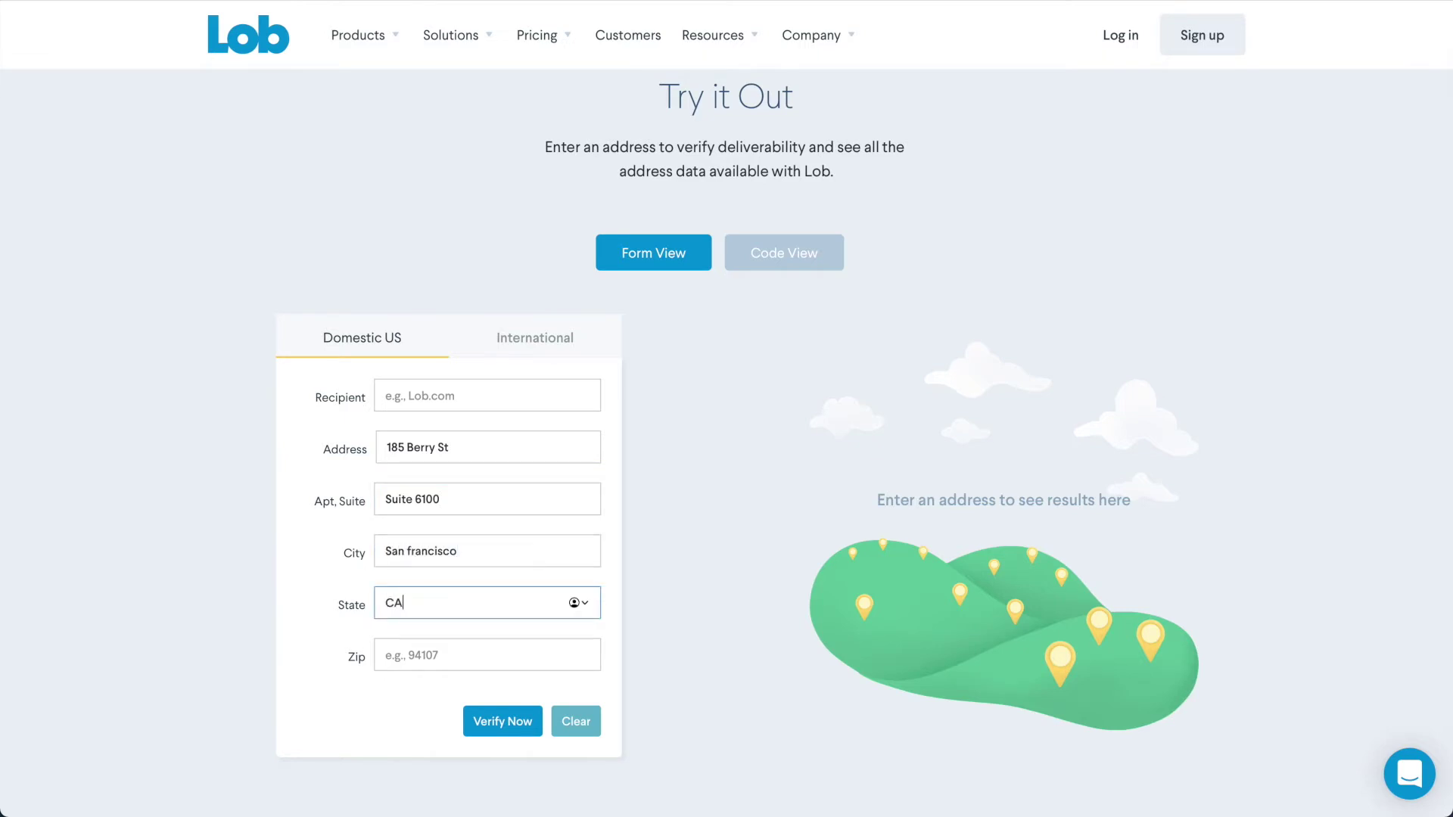
{"action": "key", "text": "Tab"}
{"action": "type", "text": "94107"}
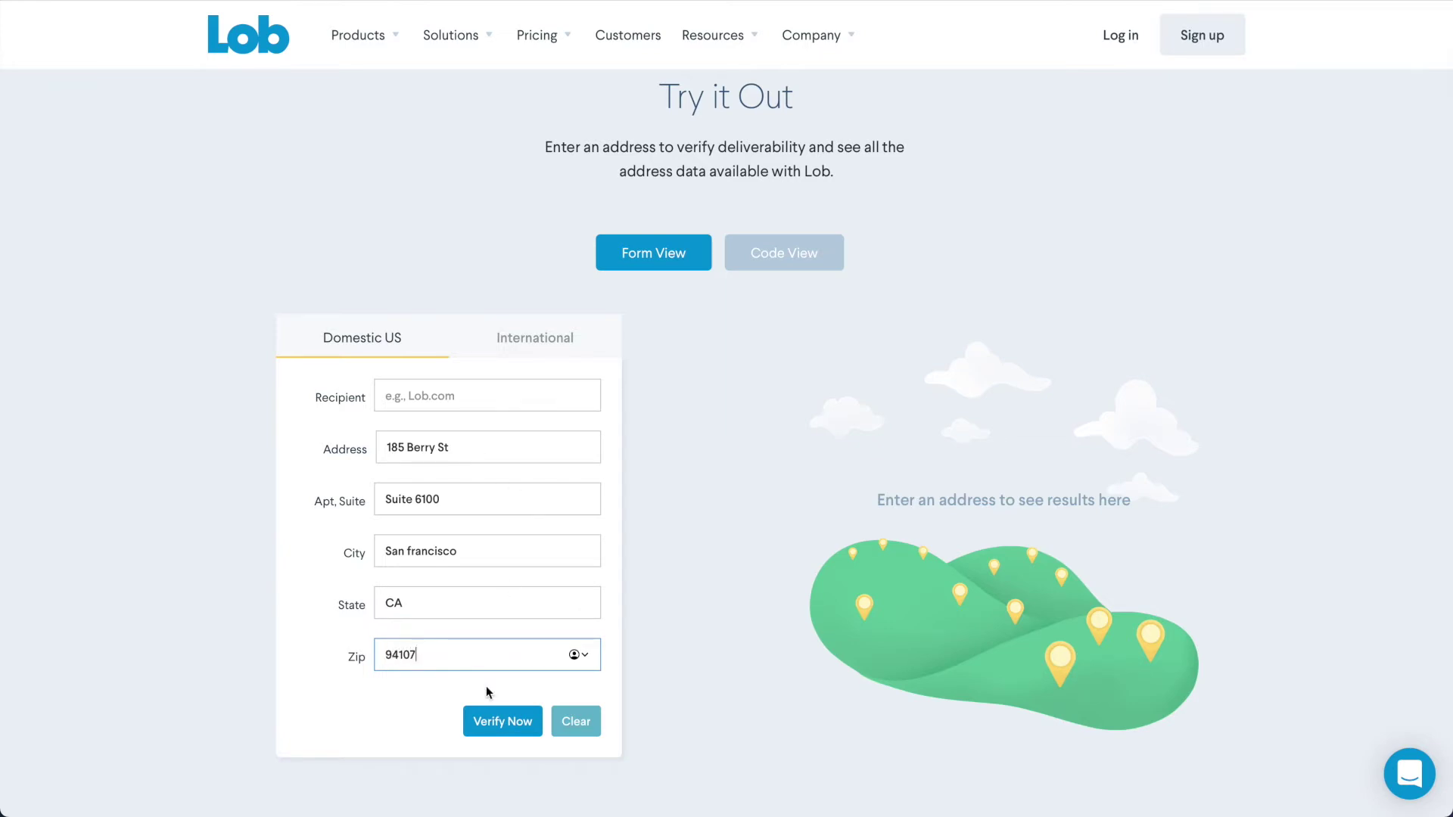
{"action": "left_click", "coordinate": [517, 727]}
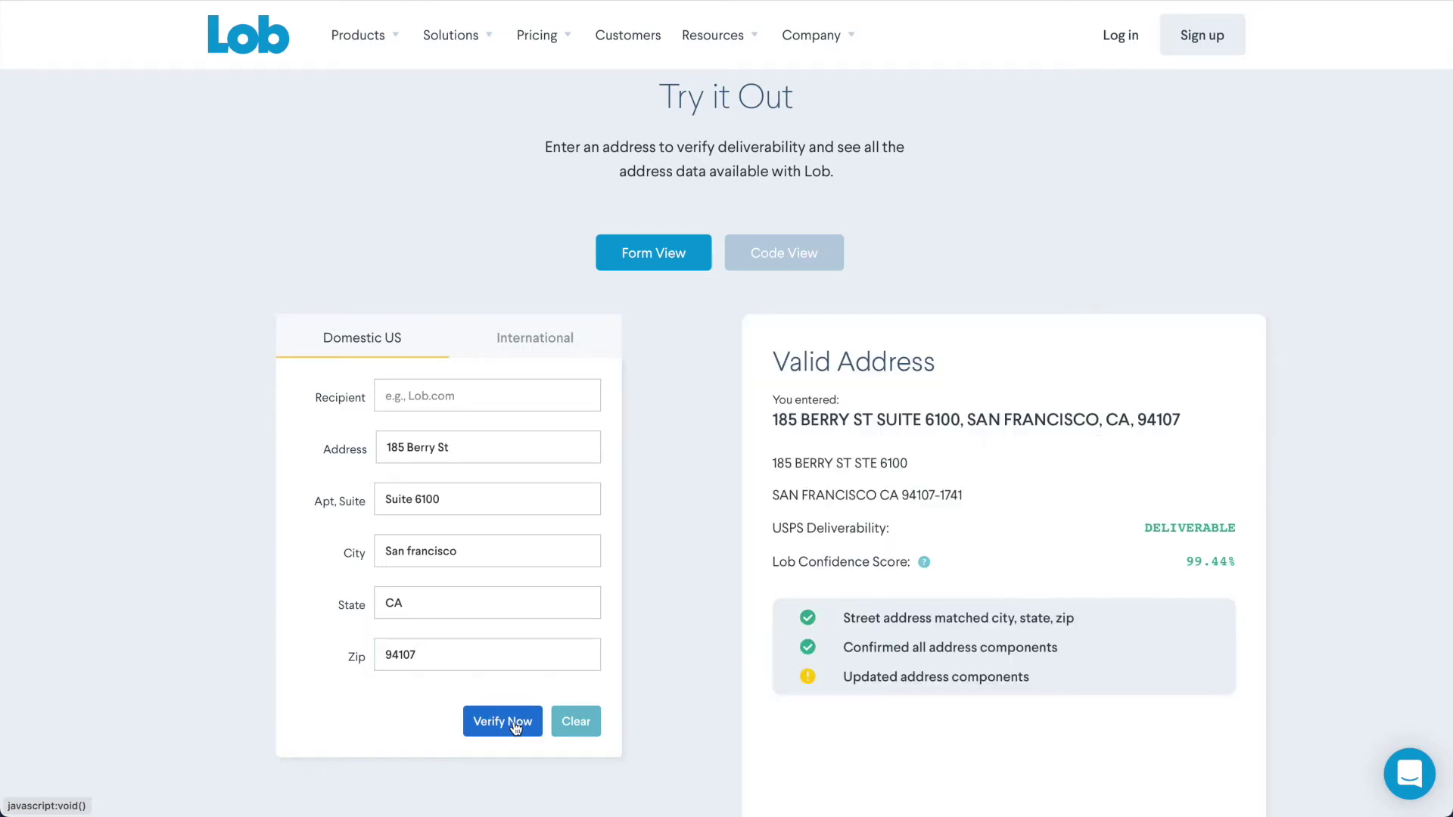
Step: Change the street suffix to 'Ave', re-verify, and highlight the corrected street line
{"action": "double_click", "coordinate": [446, 448]}
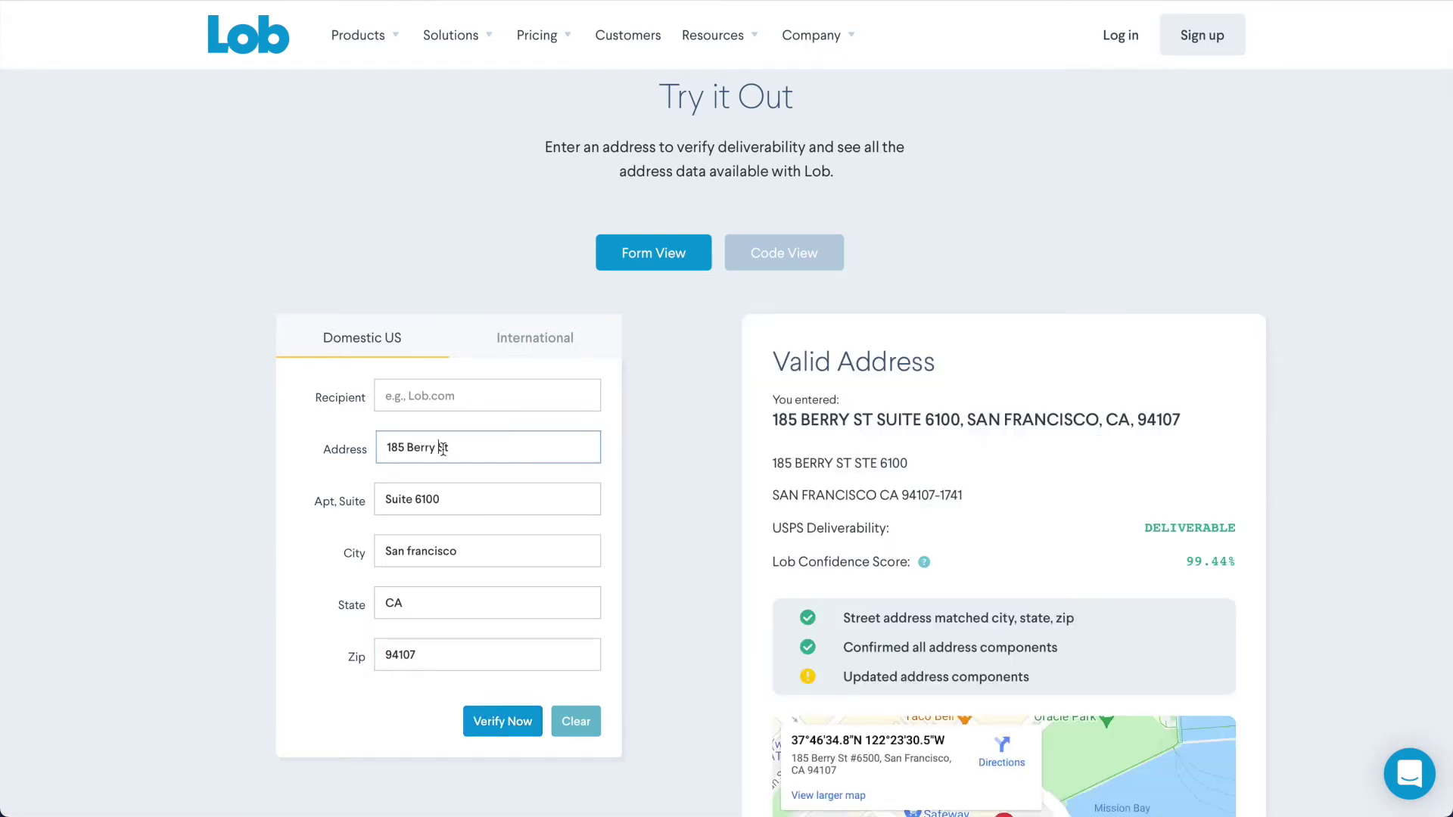
{"action": "type", "text": "Ave"}
{"action": "left_click", "coordinate": [507, 715]}
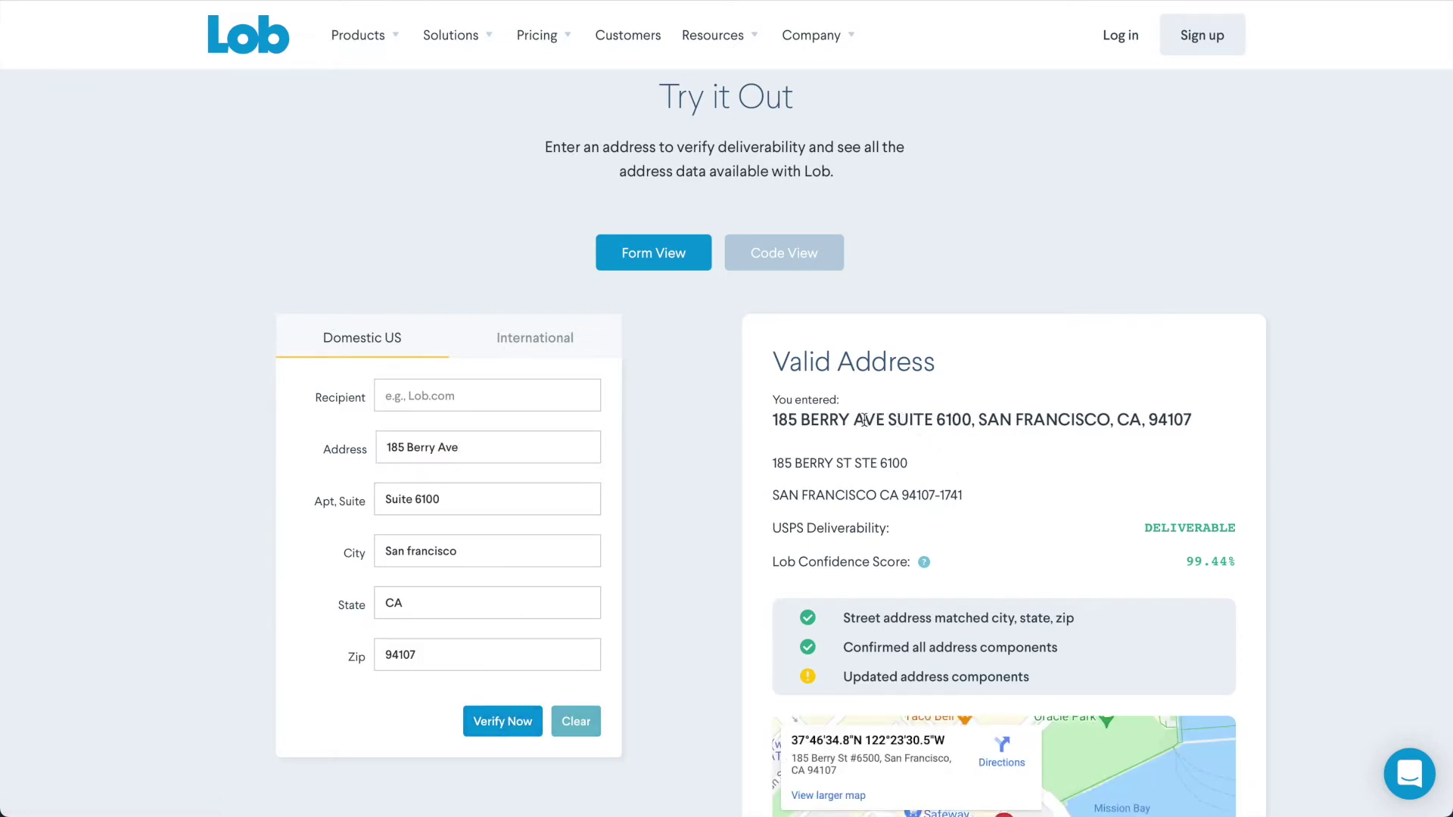
{"action": "left_click_drag", "start_coordinate": [774, 463], "coordinate": [918, 467]}
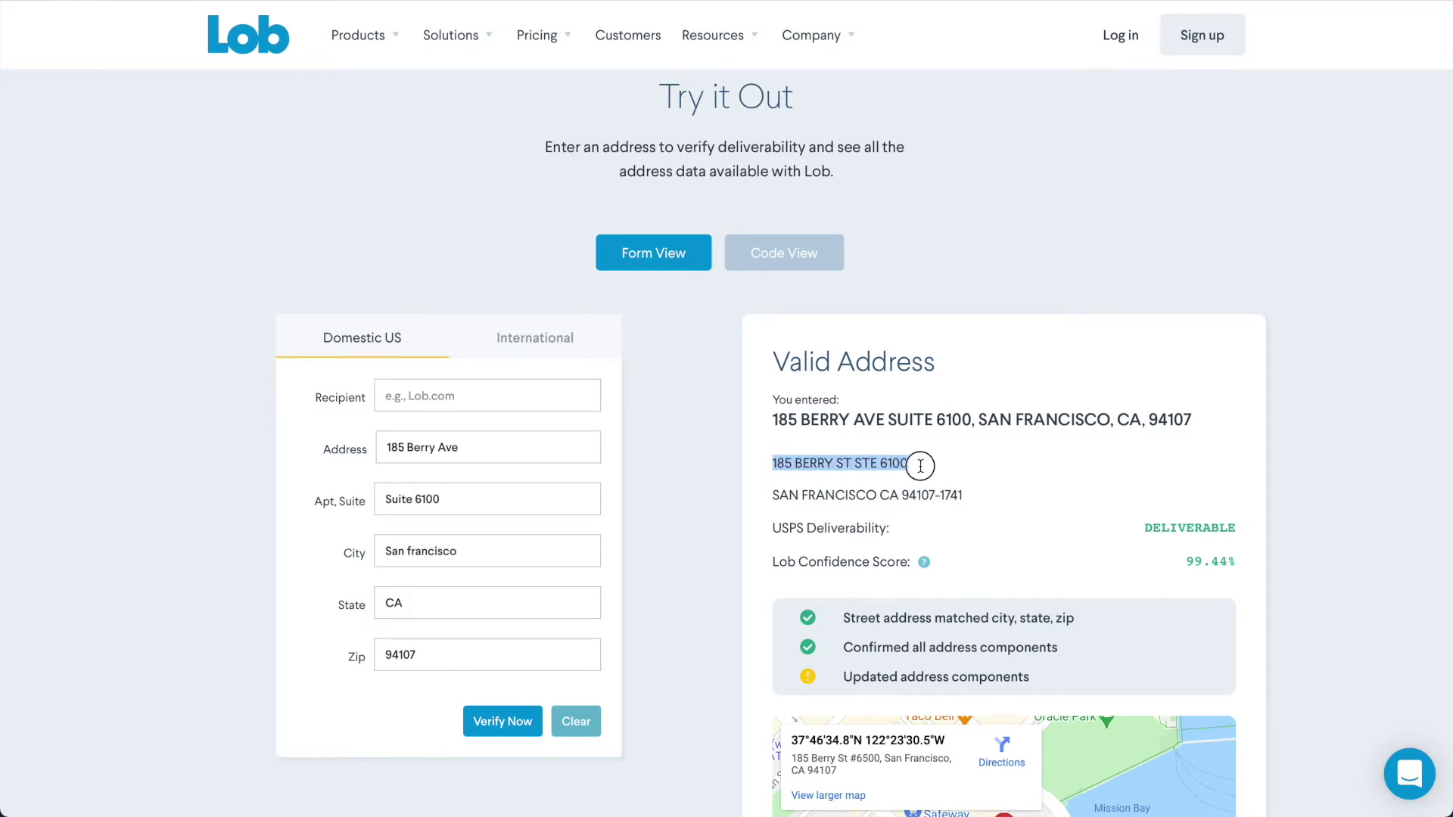
Step: Clear the Suite 6100 value and re-verify, highlighting the DELIVERABLE_MISSING_UNIT status
{"action": "triple_click", "coordinate": [451, 501]}
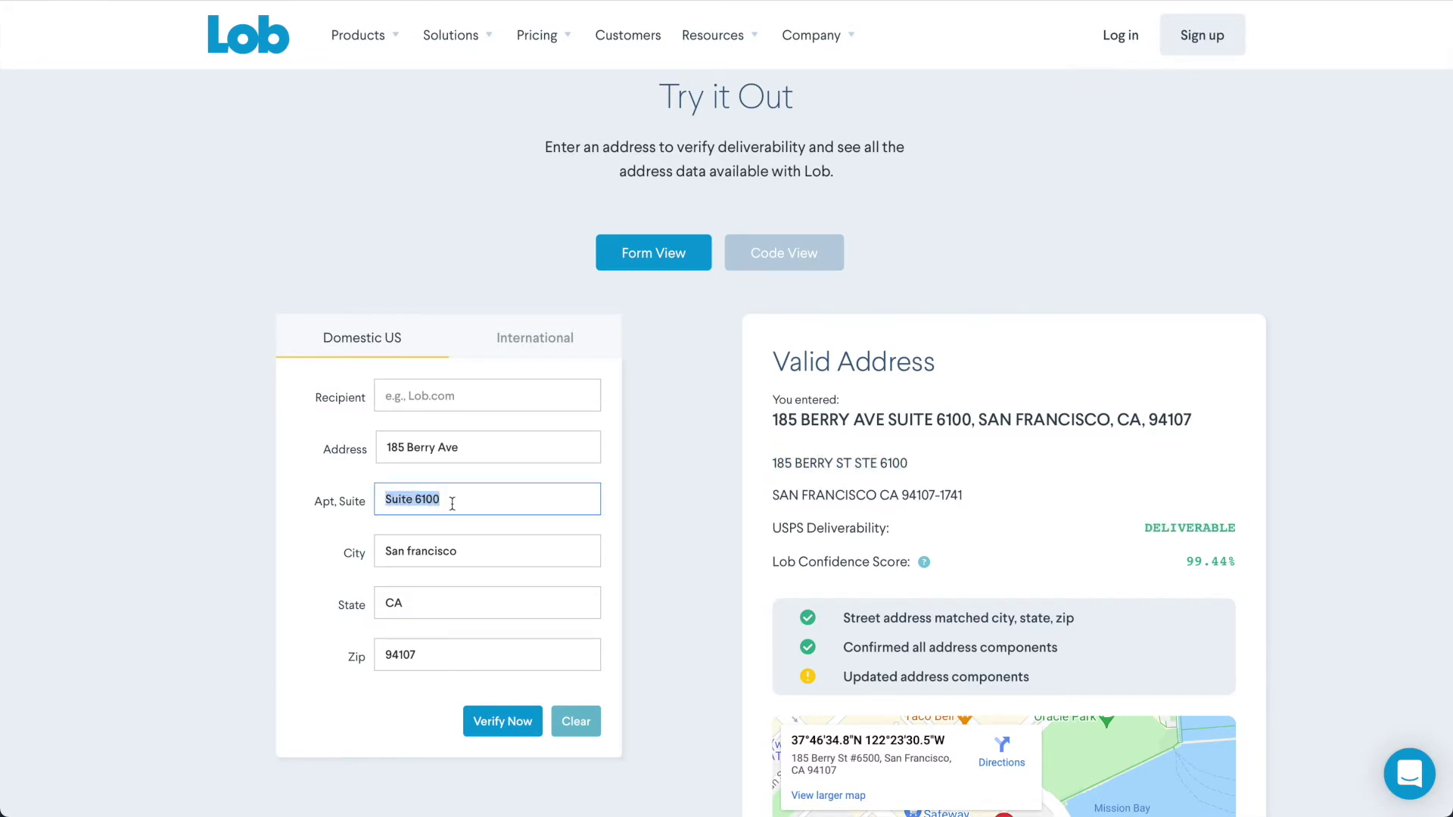
{"action": "key", "text": "BackSpace"}
{"action": "left_click", "coordinate": [512, 721]}
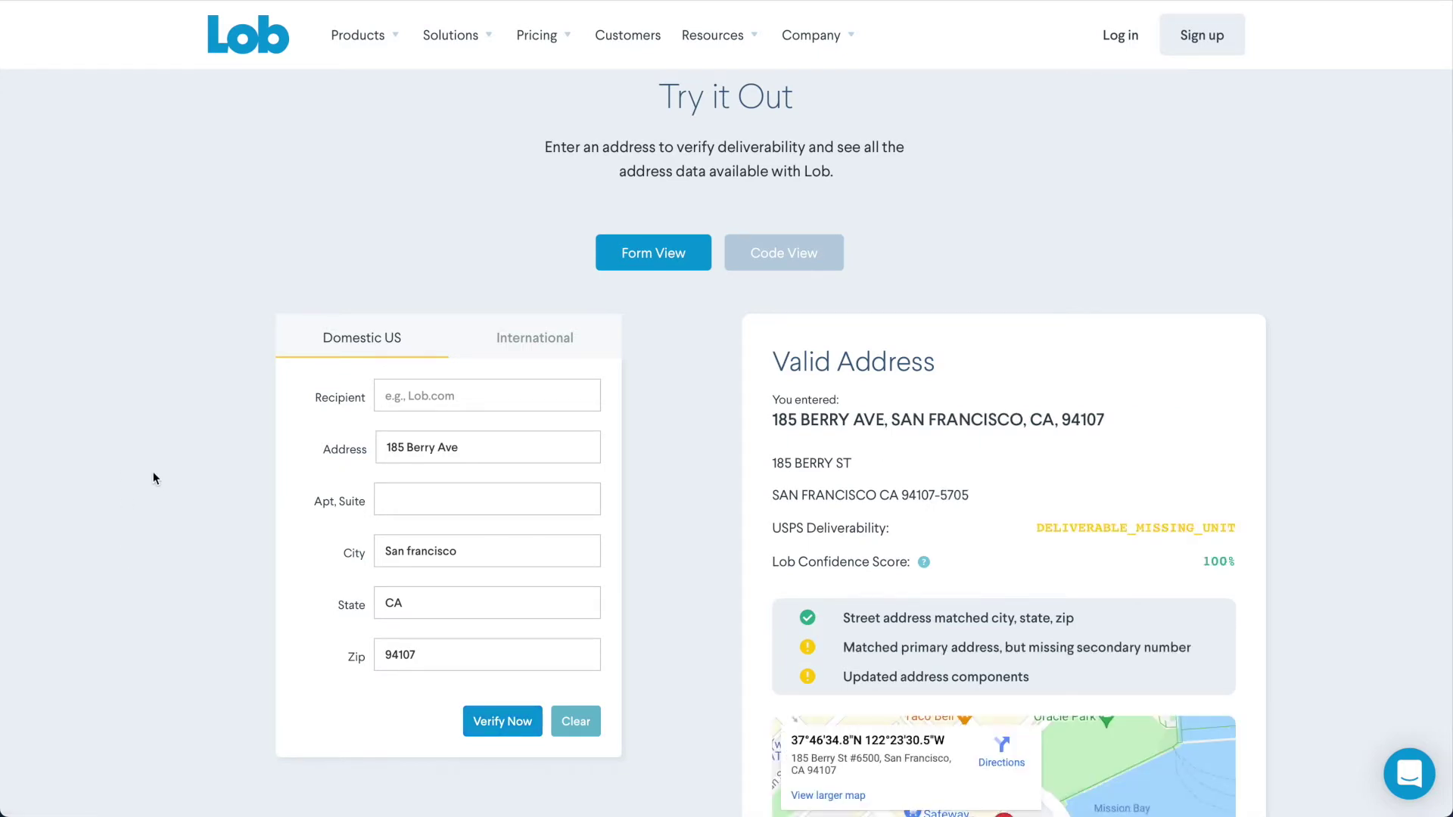
{"action": "double_click", "coordinate": [1146, 524]}
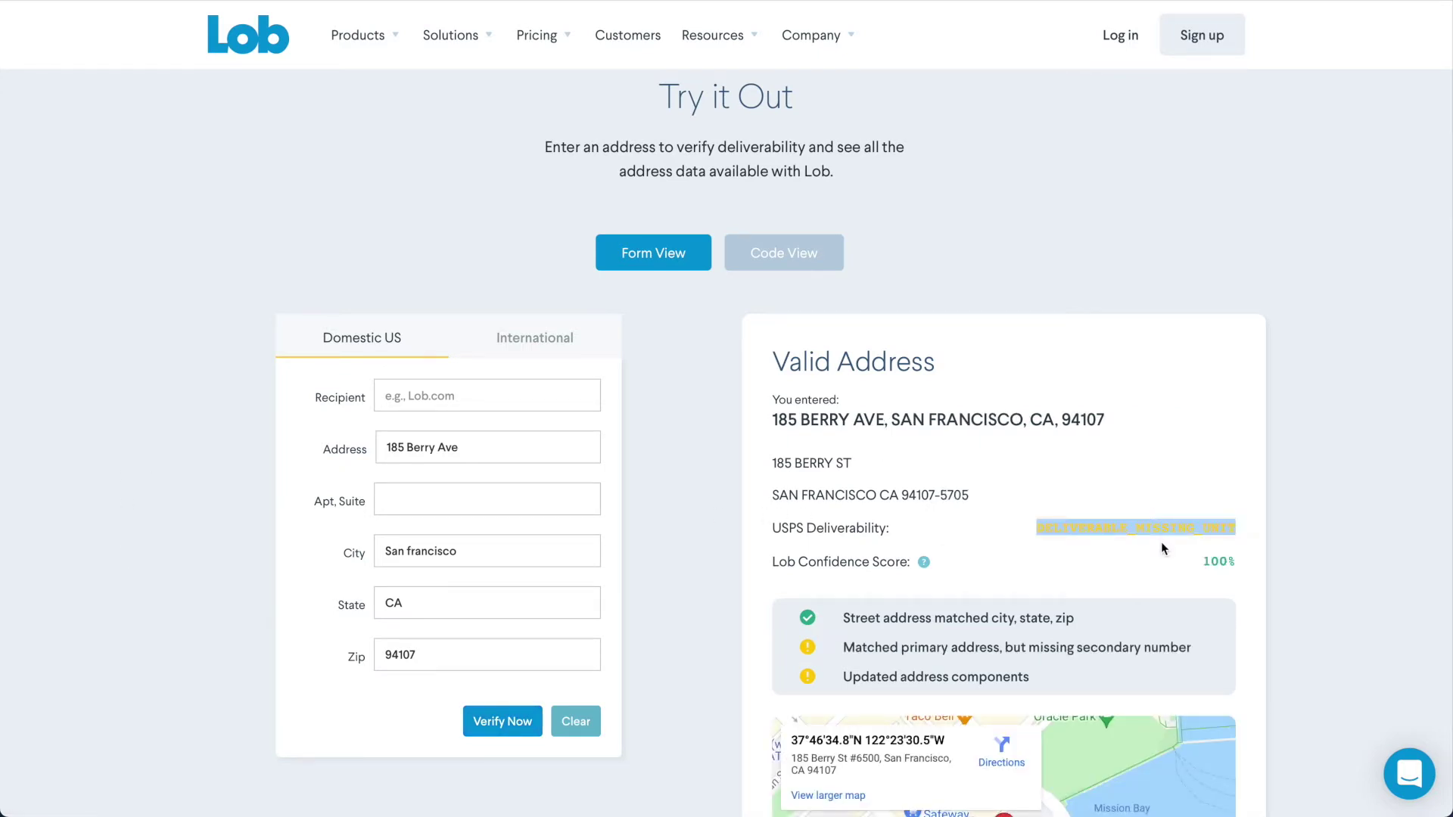
{"action": "left_click", "coordinate": [1294, 520]}
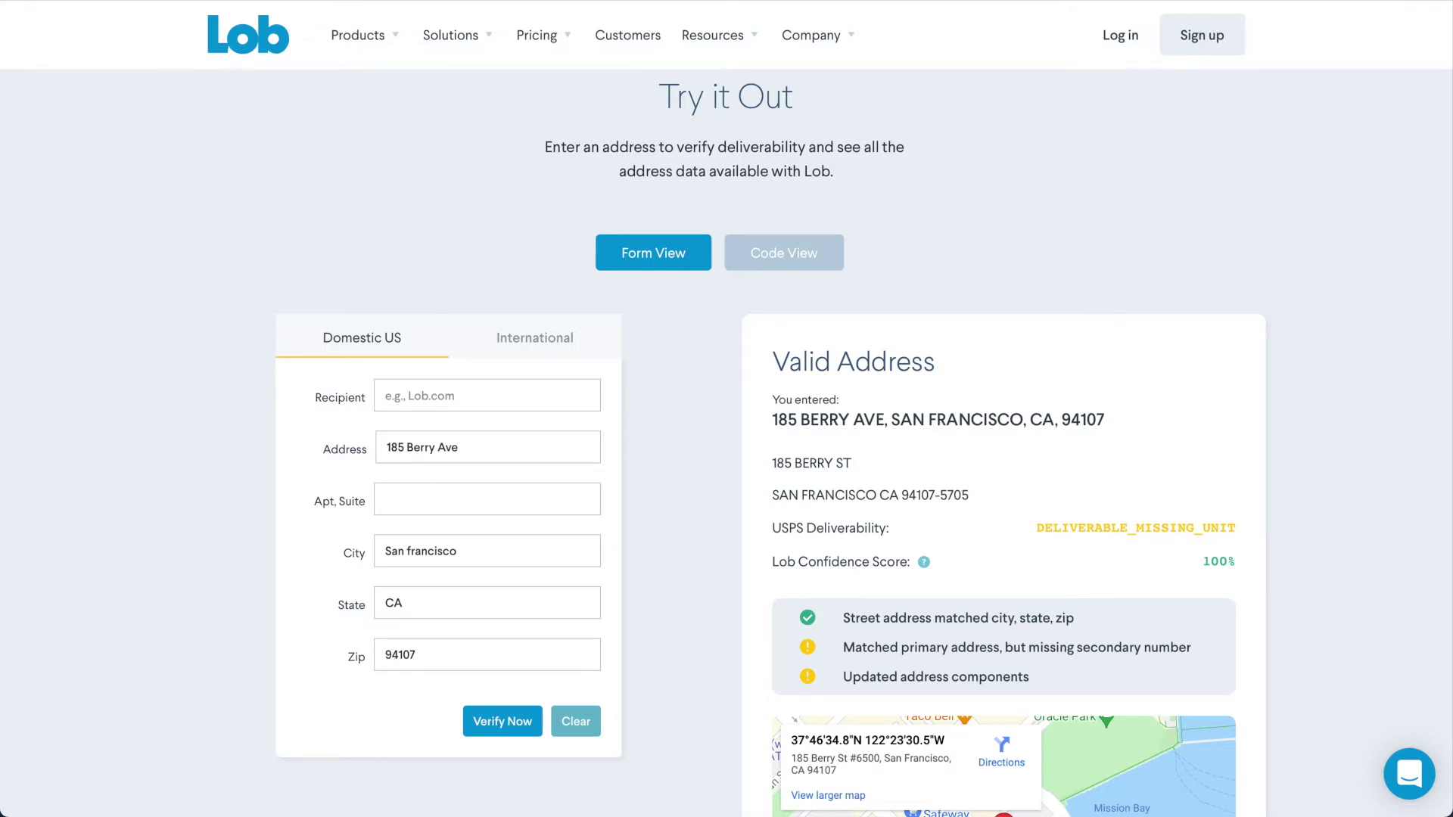
{"action": "left_click", "coordinate": [457, 496]}
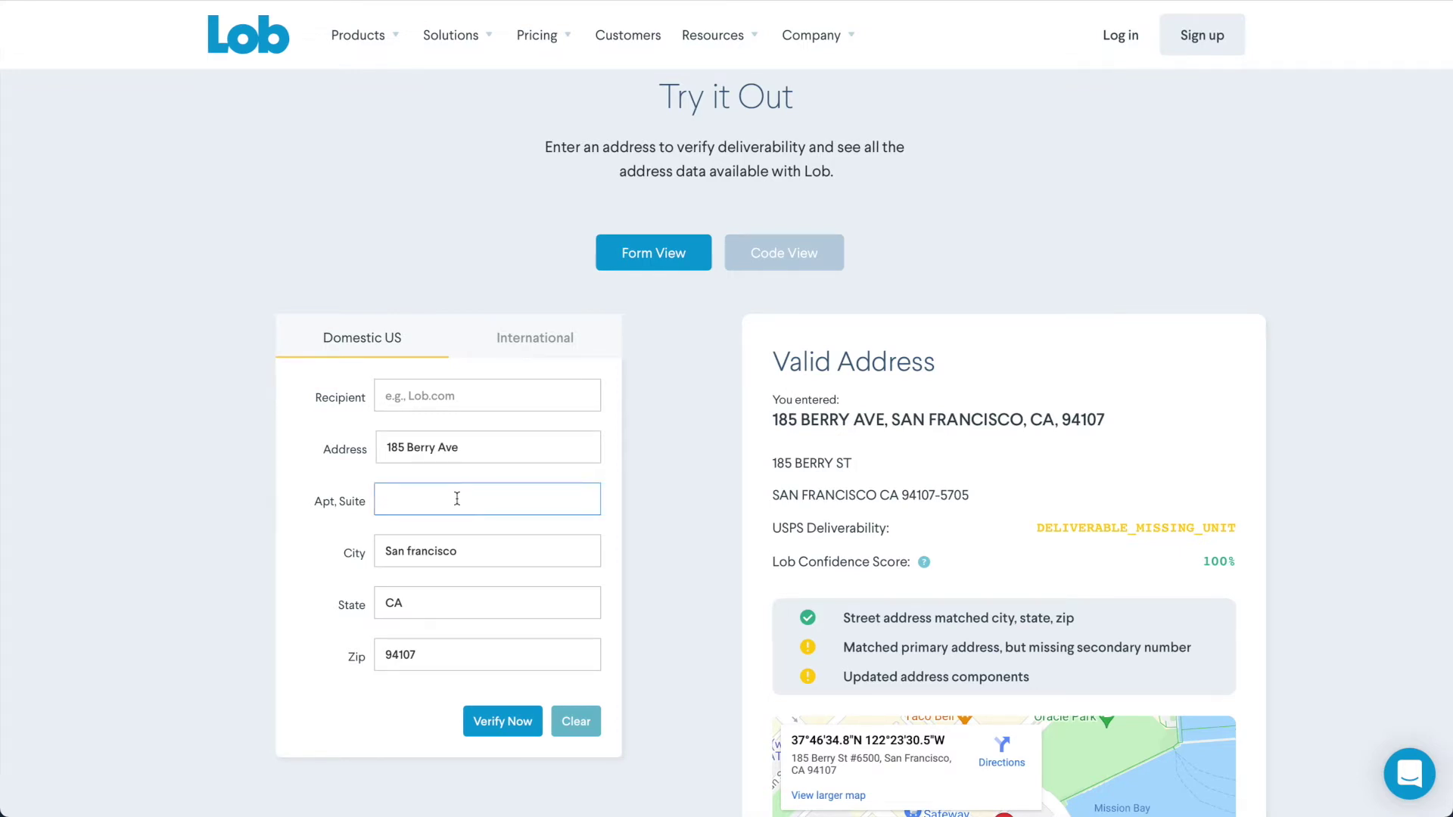
Step: Verify with Apt 1, then with street 'asjhdkjkajhsd', showing UNDELIVERABLE with INSUFFICIENT DATA
{"action": "type", "text": "Apt 1"}
{"action": "left_click", "coordinate": [488, 720]}
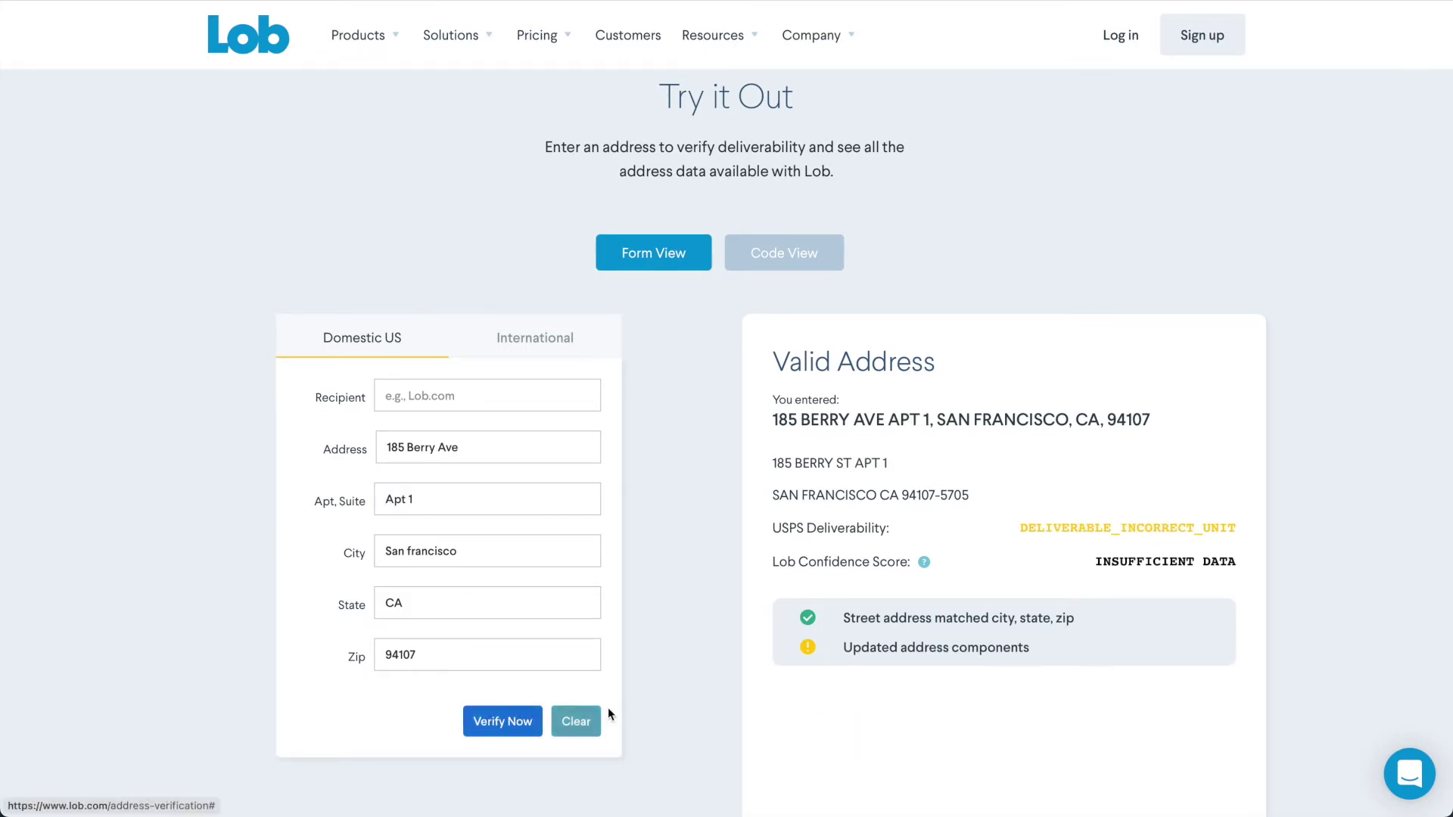
{"action": "triple_click", "coordinate": [466, 452]}
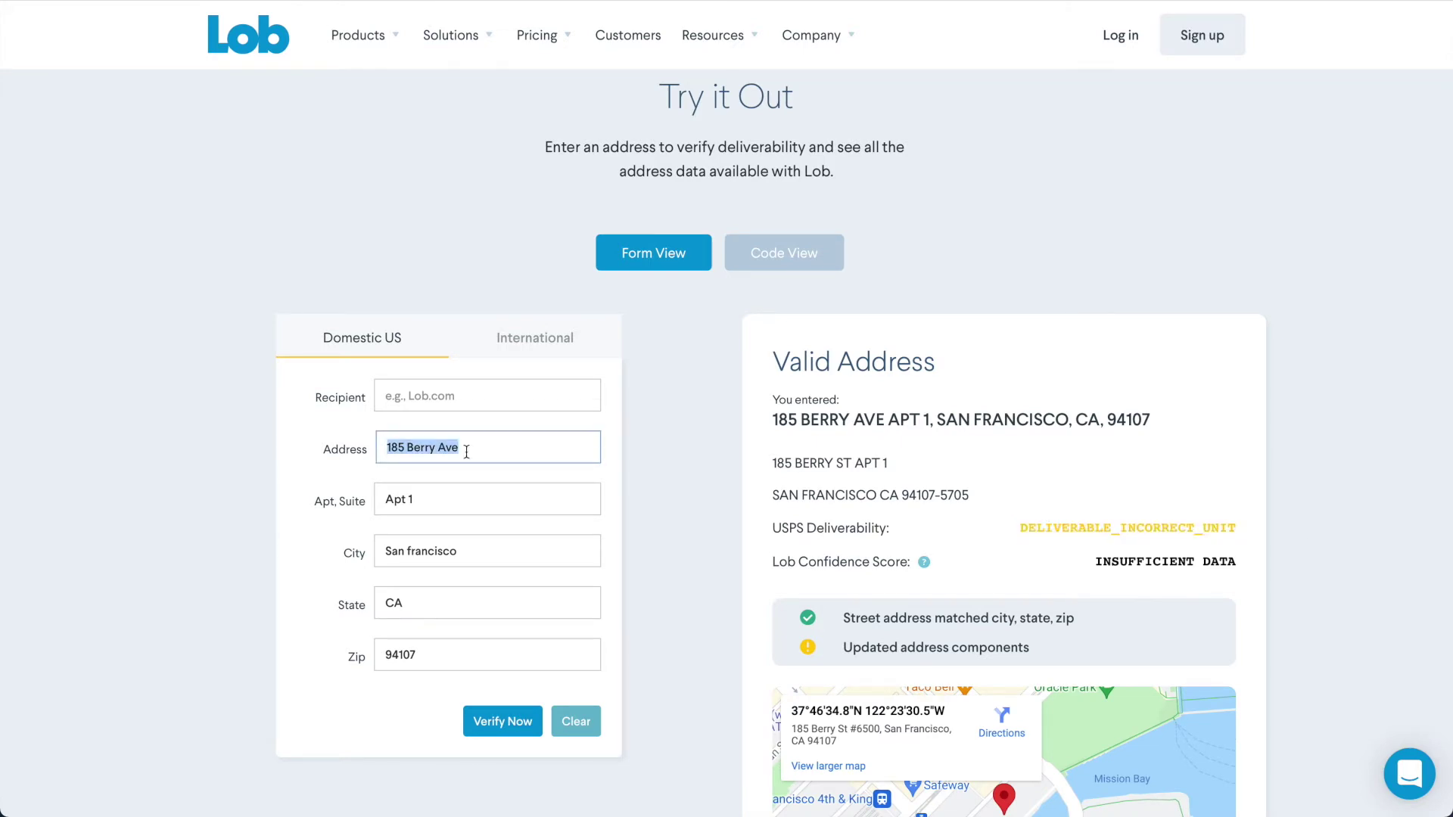
{"action": "type", "text": "asjhdkjkajhsd"}
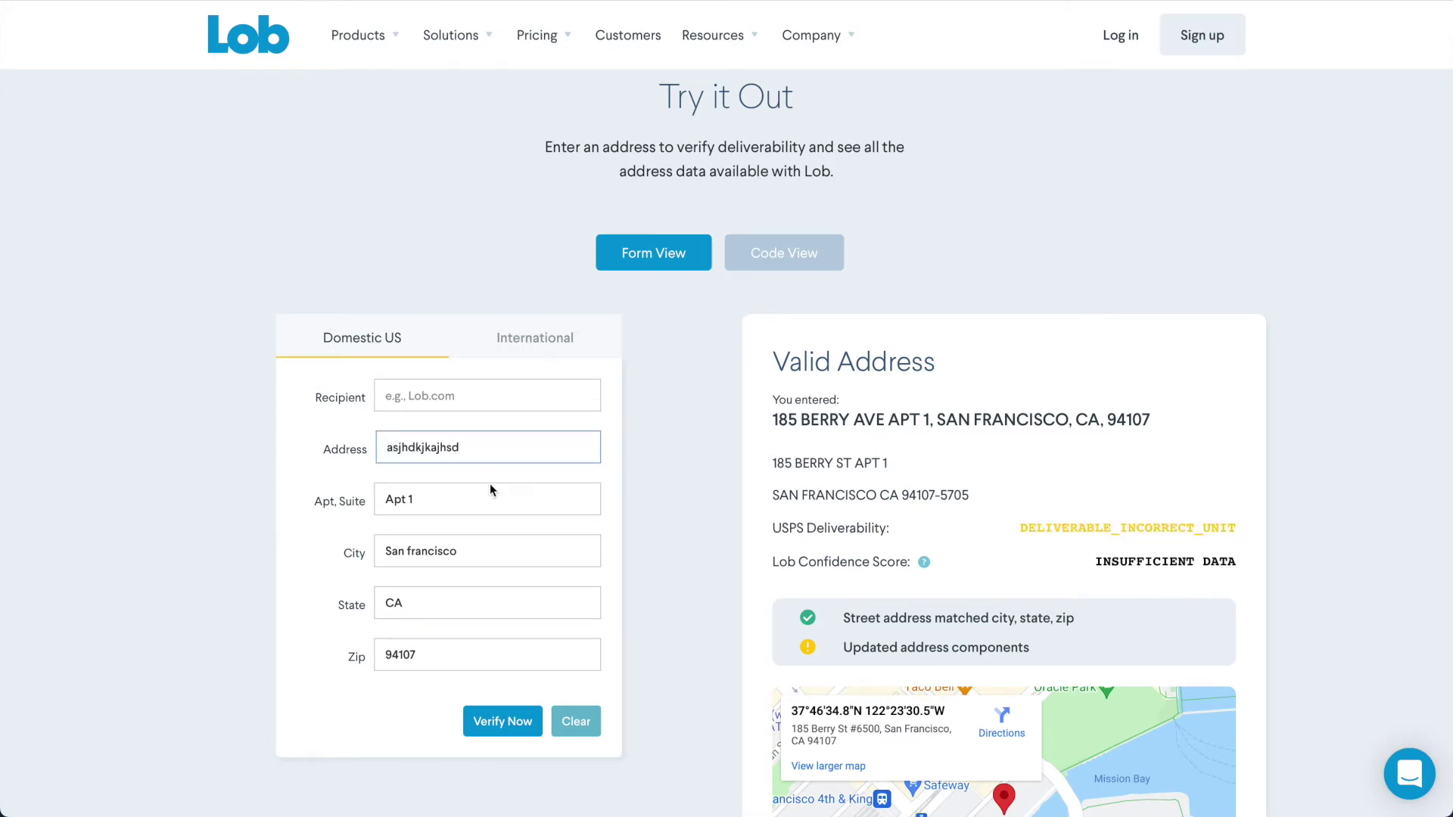
{"action": "left_click", "coordinate": [521, 719]}
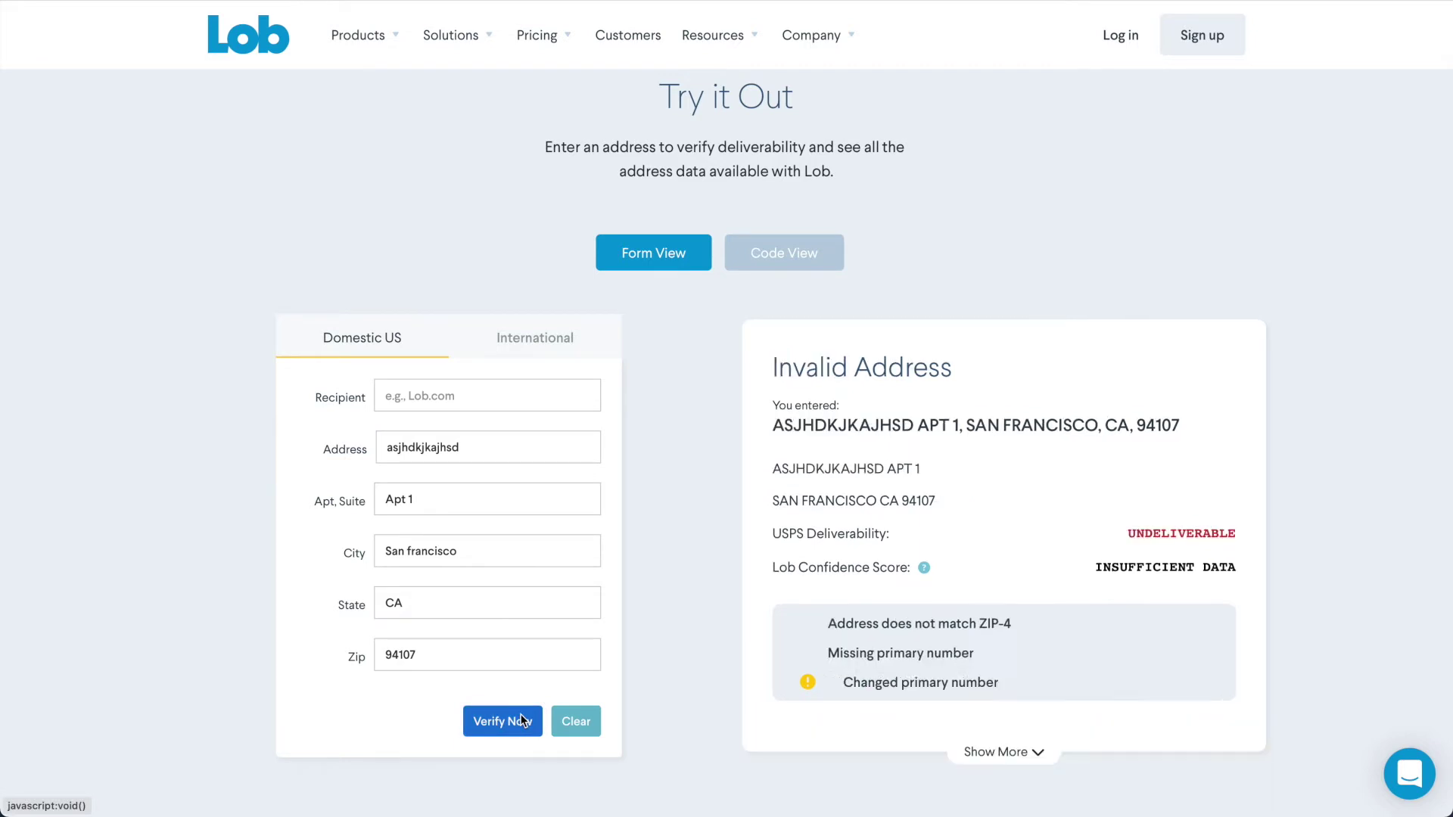
{"action": "double_click", "coordinate": [1173, 534]}
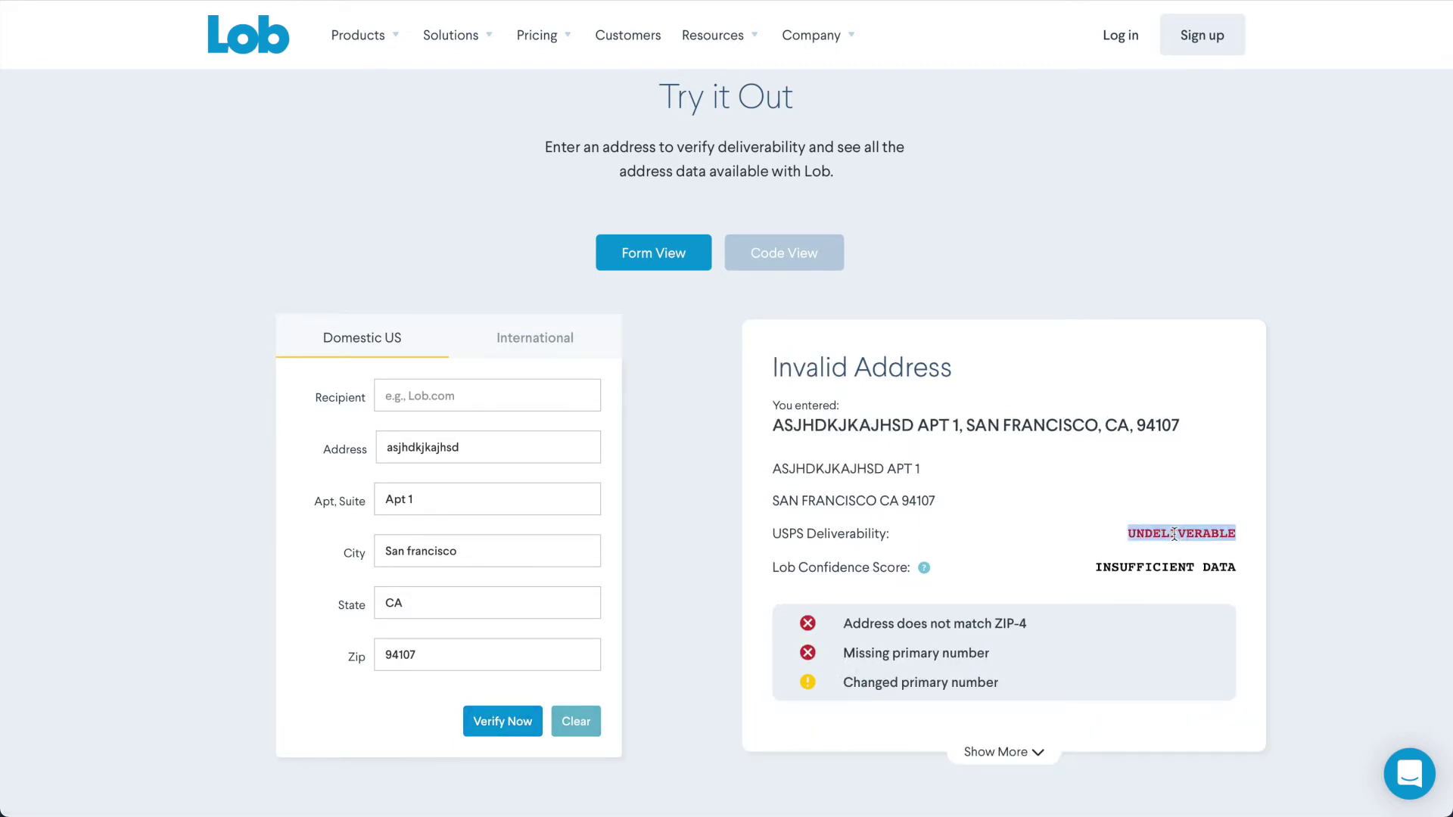
{"action": "triple_click", "coordinate": [1170, 567]}
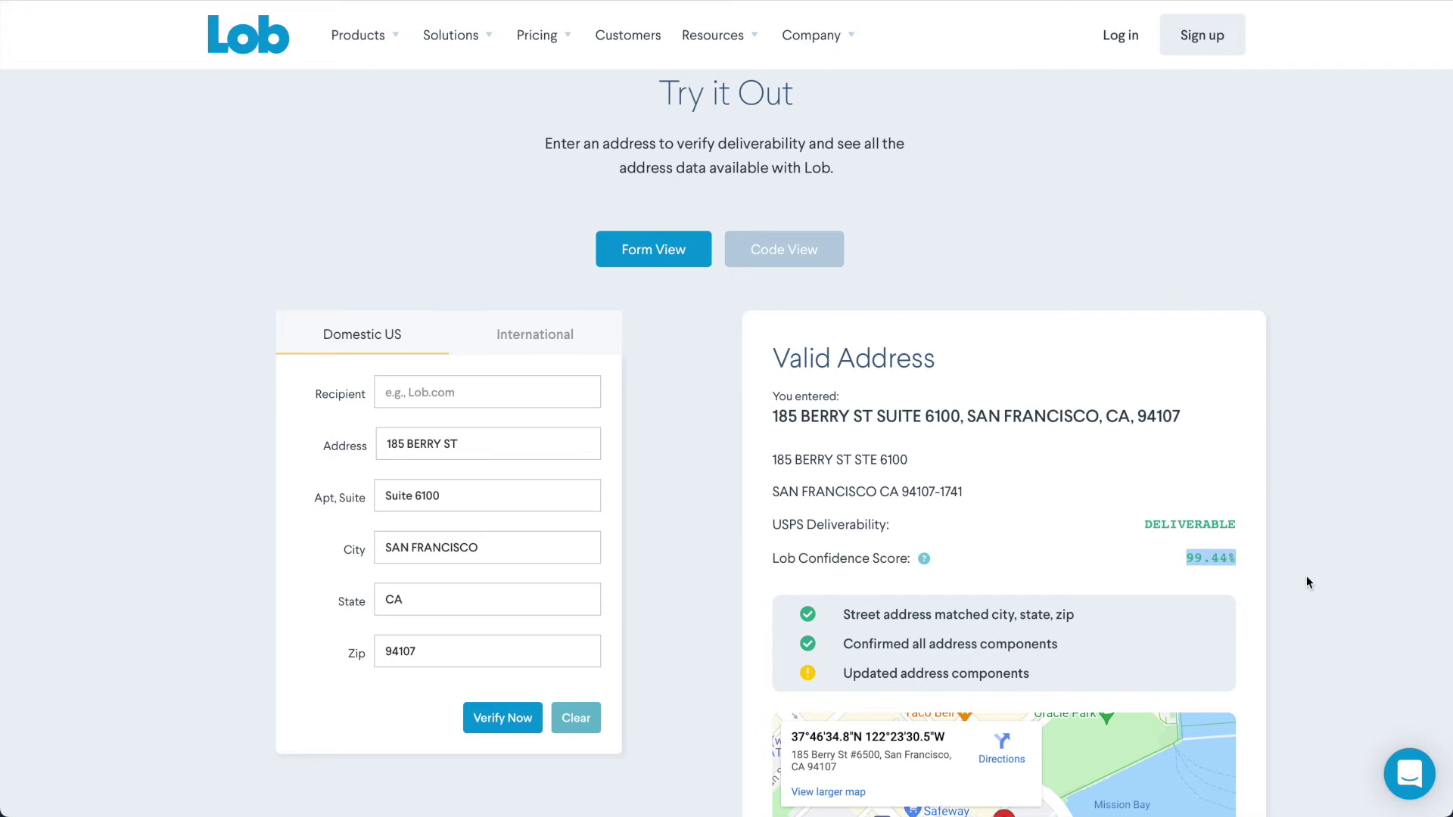
Step: Clear the 99.44% highlight and scroll down past the map to the detailed results
{"action": "left_click", "coordinate": [1306, 578]}
{"action": "scroll", "coordinate": [719, 412], "scroll_direction": "down", "scroll_amount": 4}
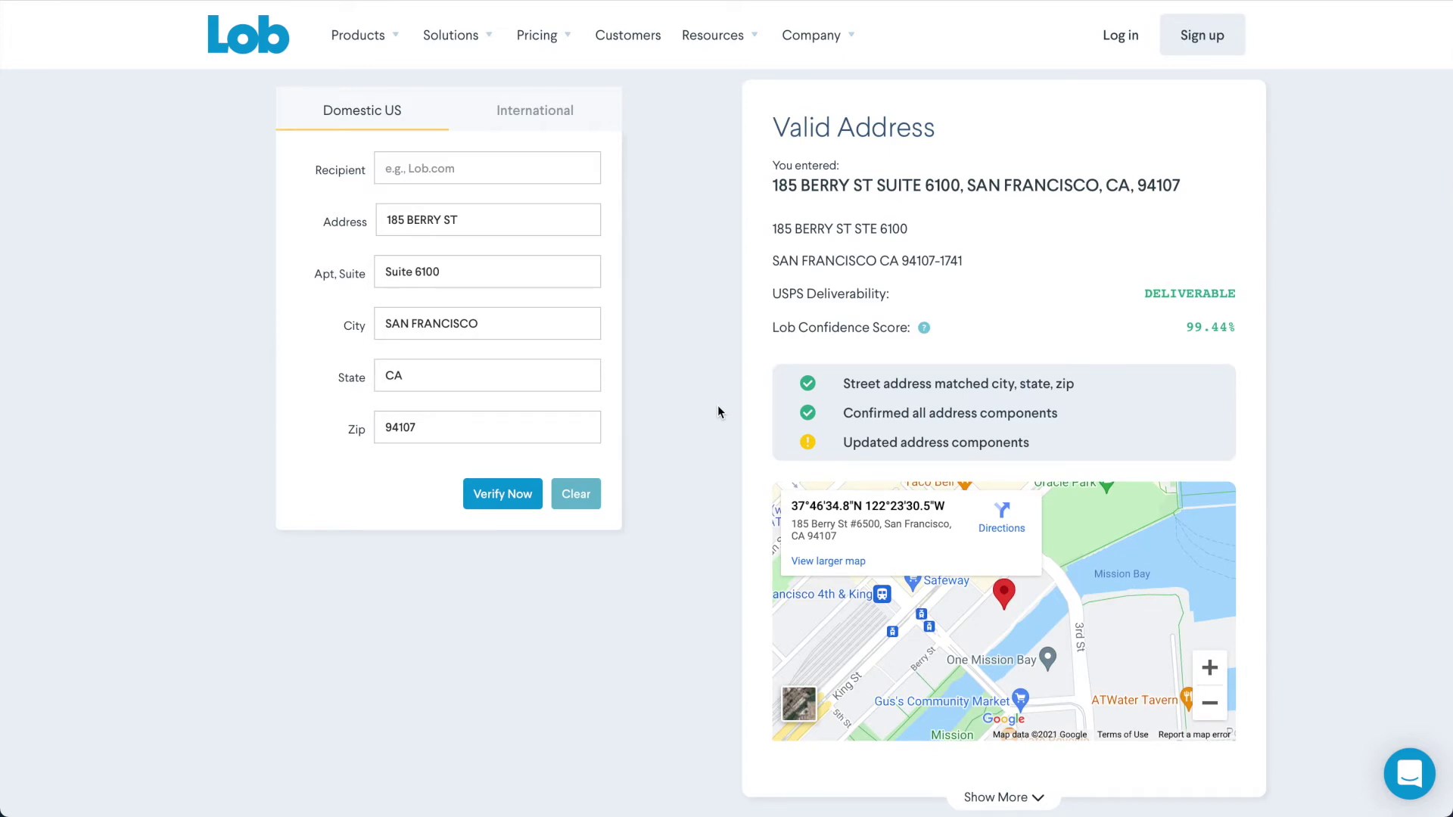
{"action": "scroll", "coordinate": [717, 406], "scroll_direction": "down", "scroll_amount": 10}
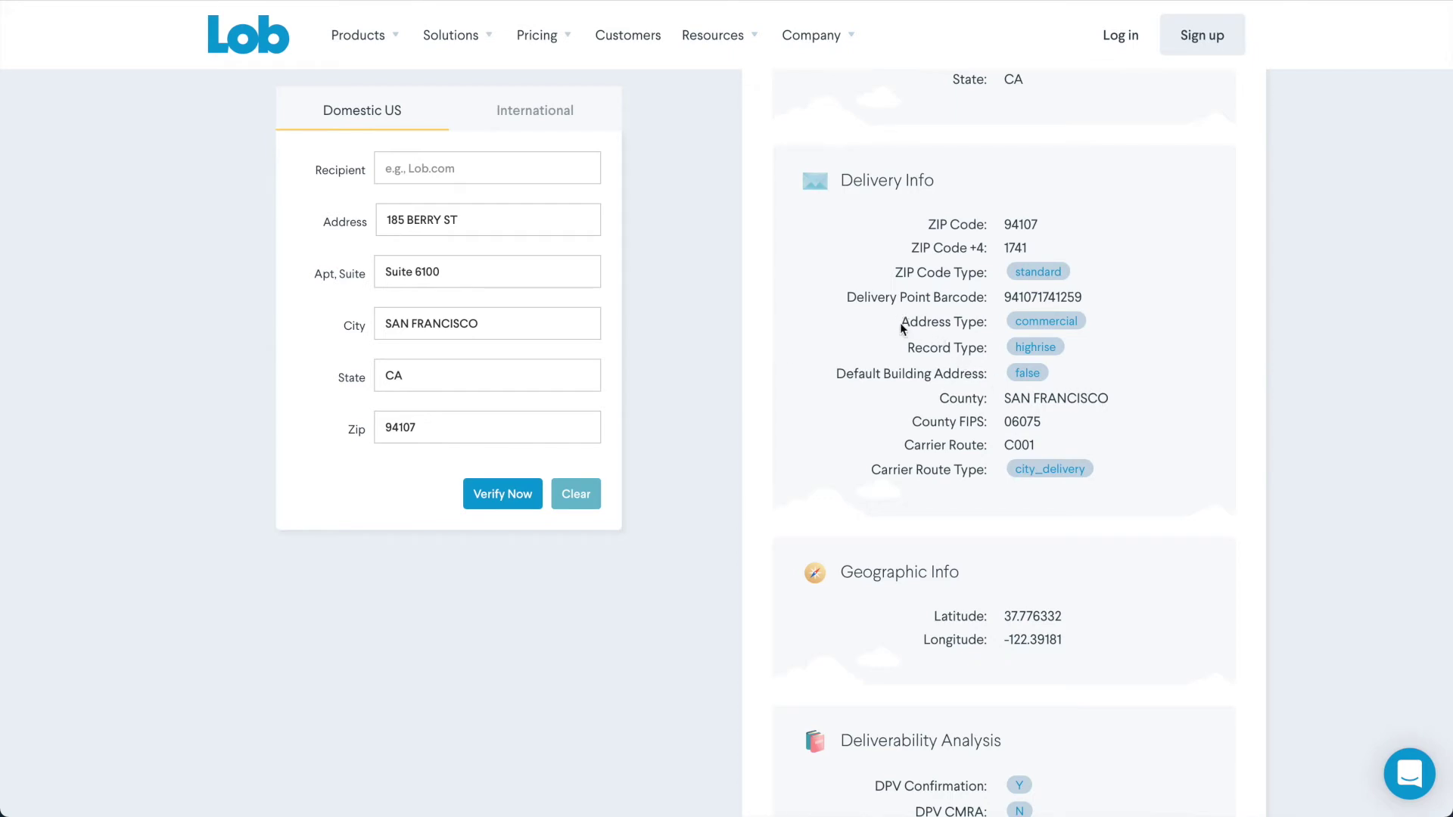
{"action": "left_click_drag", "start_coordinate": [901, 323], "coordinate": [988, 324]}
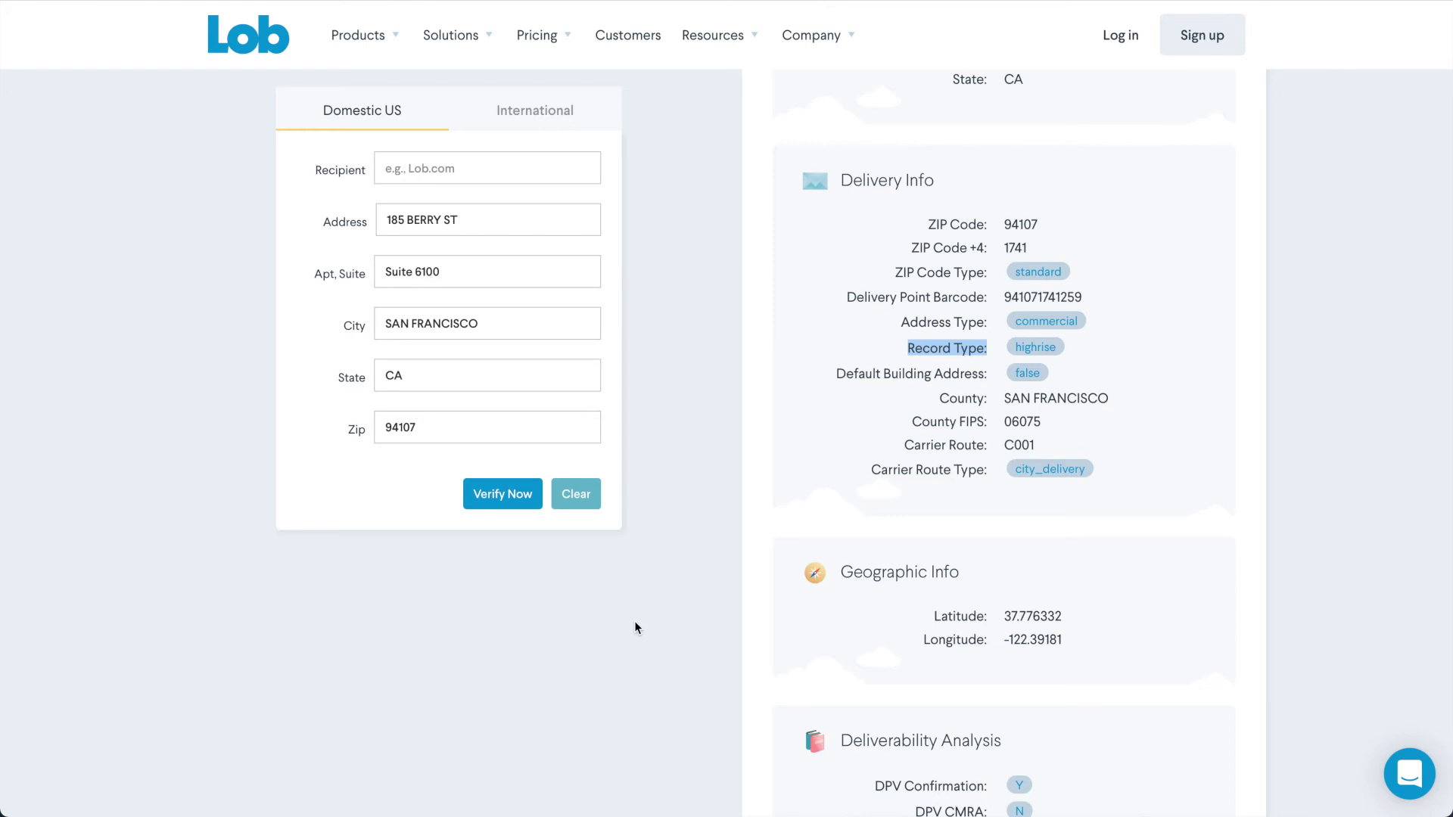
{"action": "scroll", "coordinate": [678, 426], "scroll_direction": "down", "scroll_amount": 1}
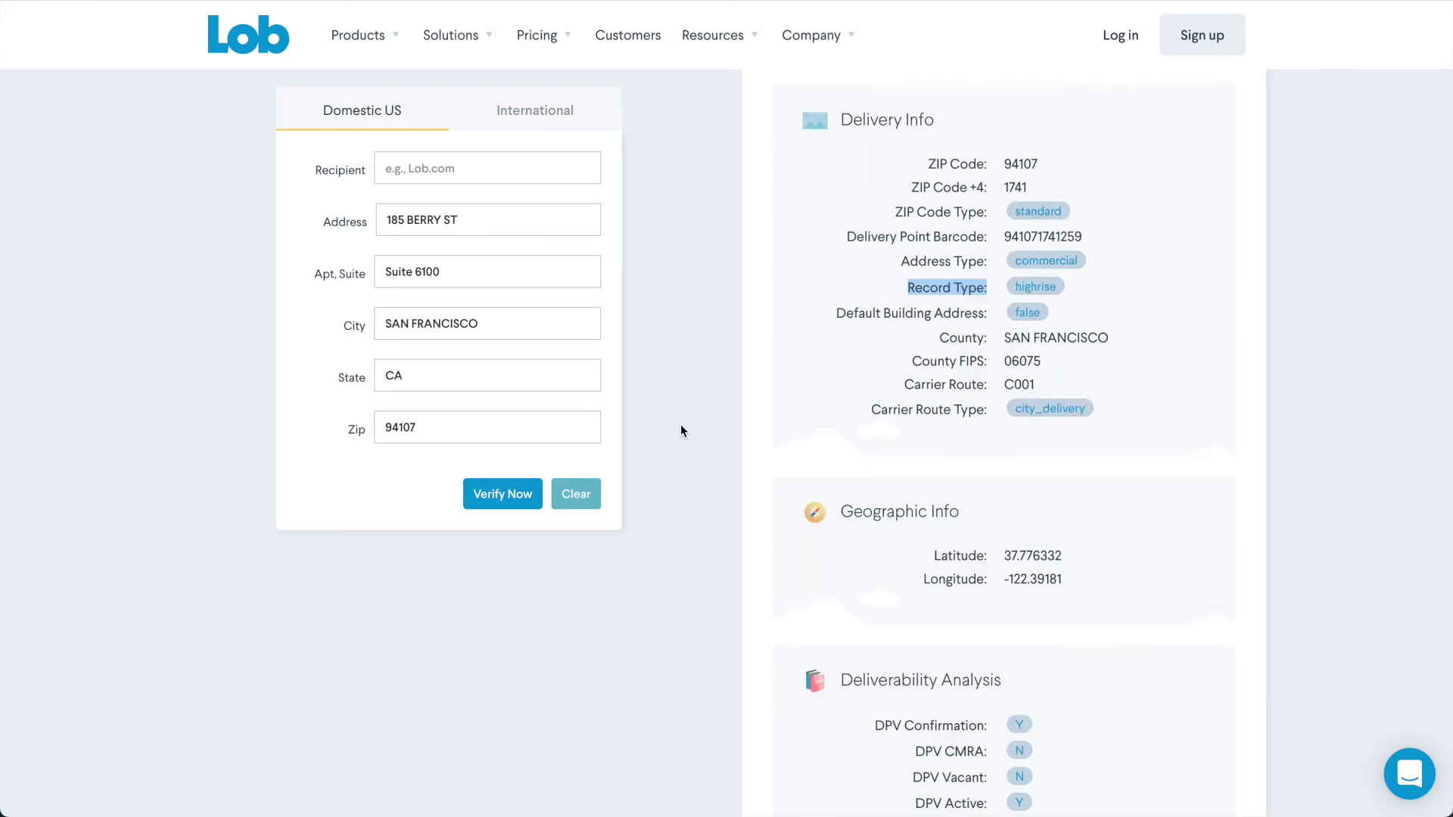
{"action": "left_click_drag", "start_coordinate": [871, 409], "coordinate": [987, 413]}
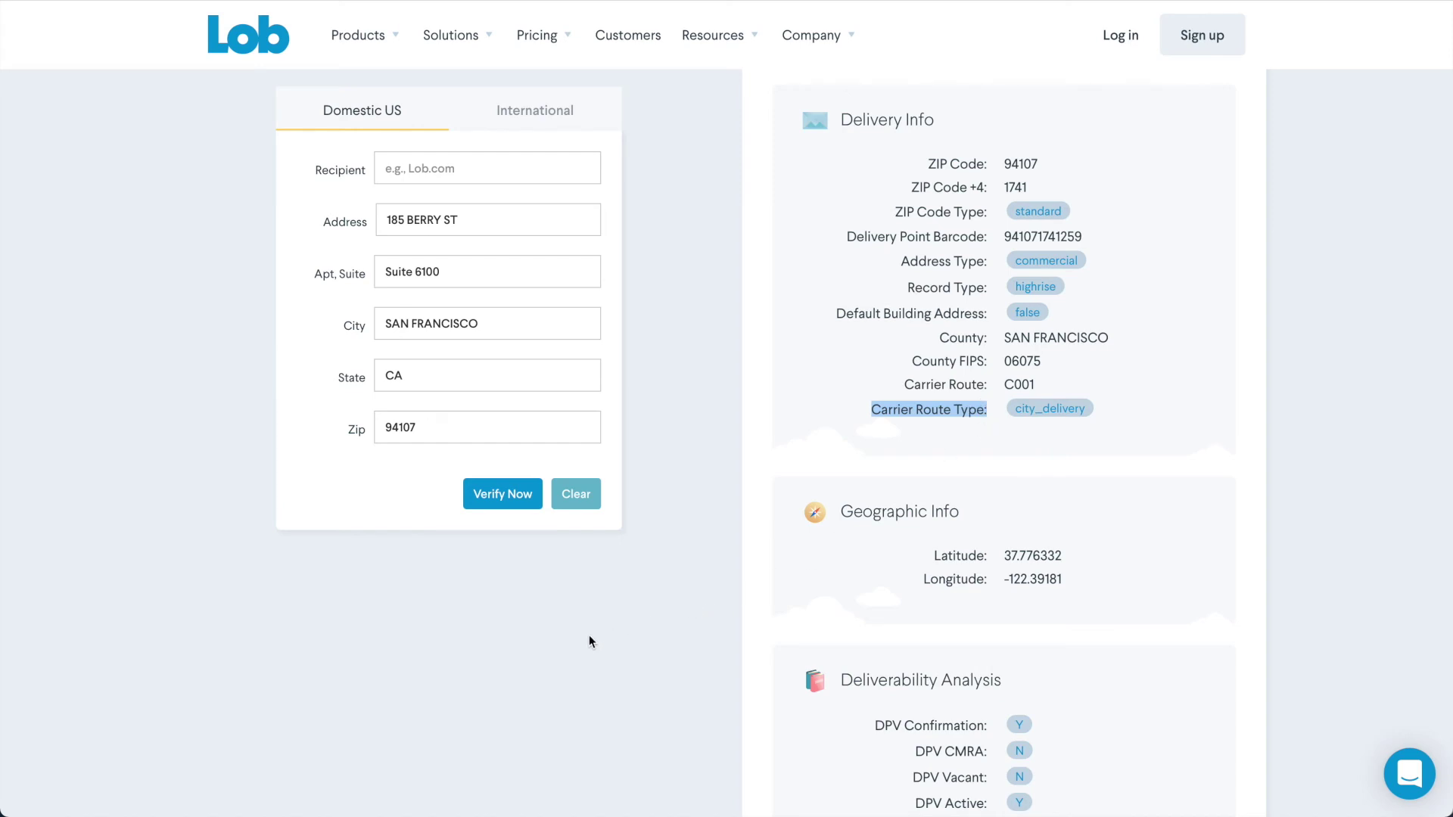
{"action": "scroll", "coordinate": [632, 516], "scroll_direction": "up", "scroll_amount": 2}
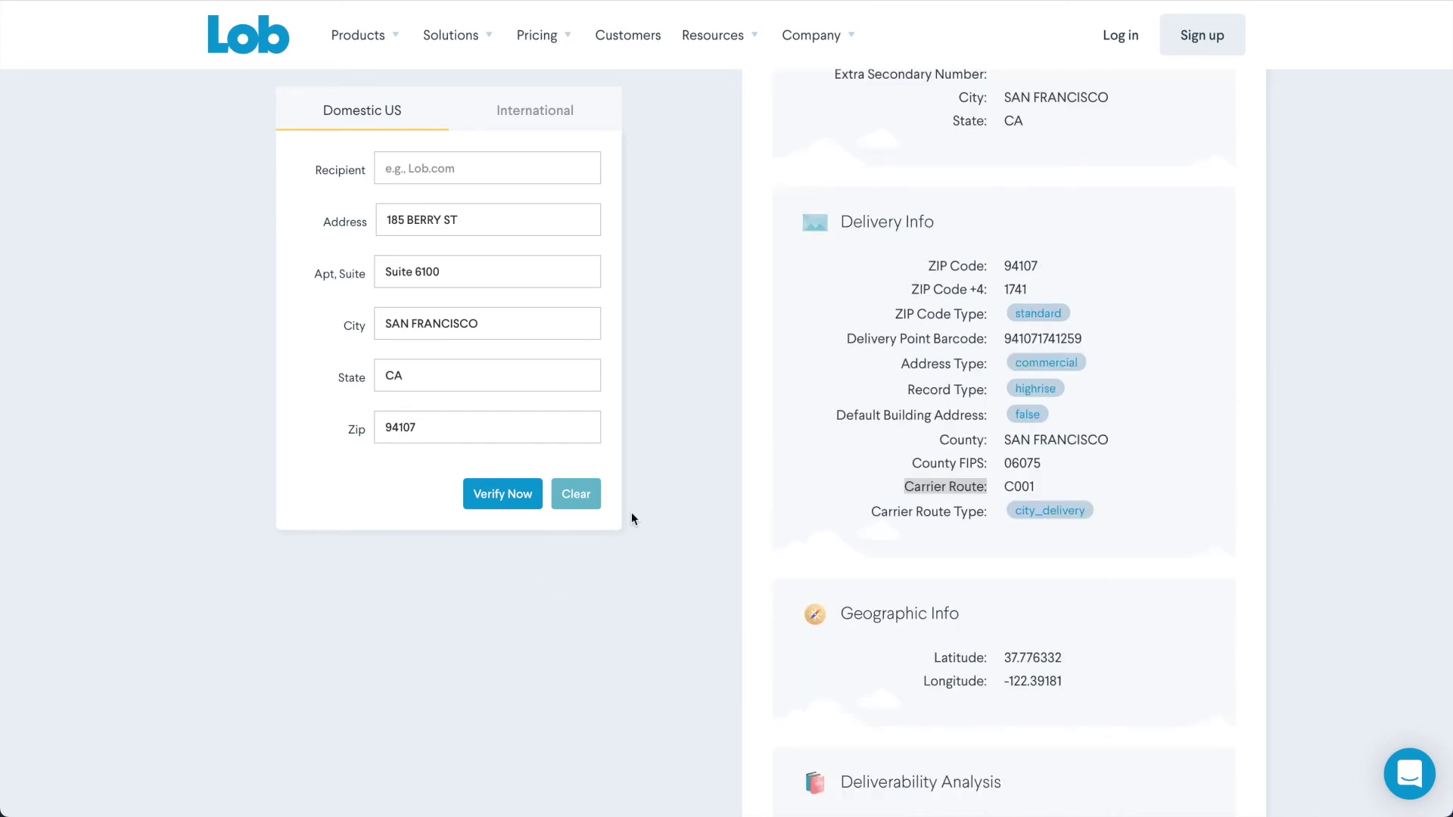
{"action": "scroll", "coordinate": [643, 506], "scroll_direction": "down", "scroll_amount": 4}
{"action": "scroll", "coordinate": [673, 553], "scroll_direction": "down", "scroll_amount": 3}
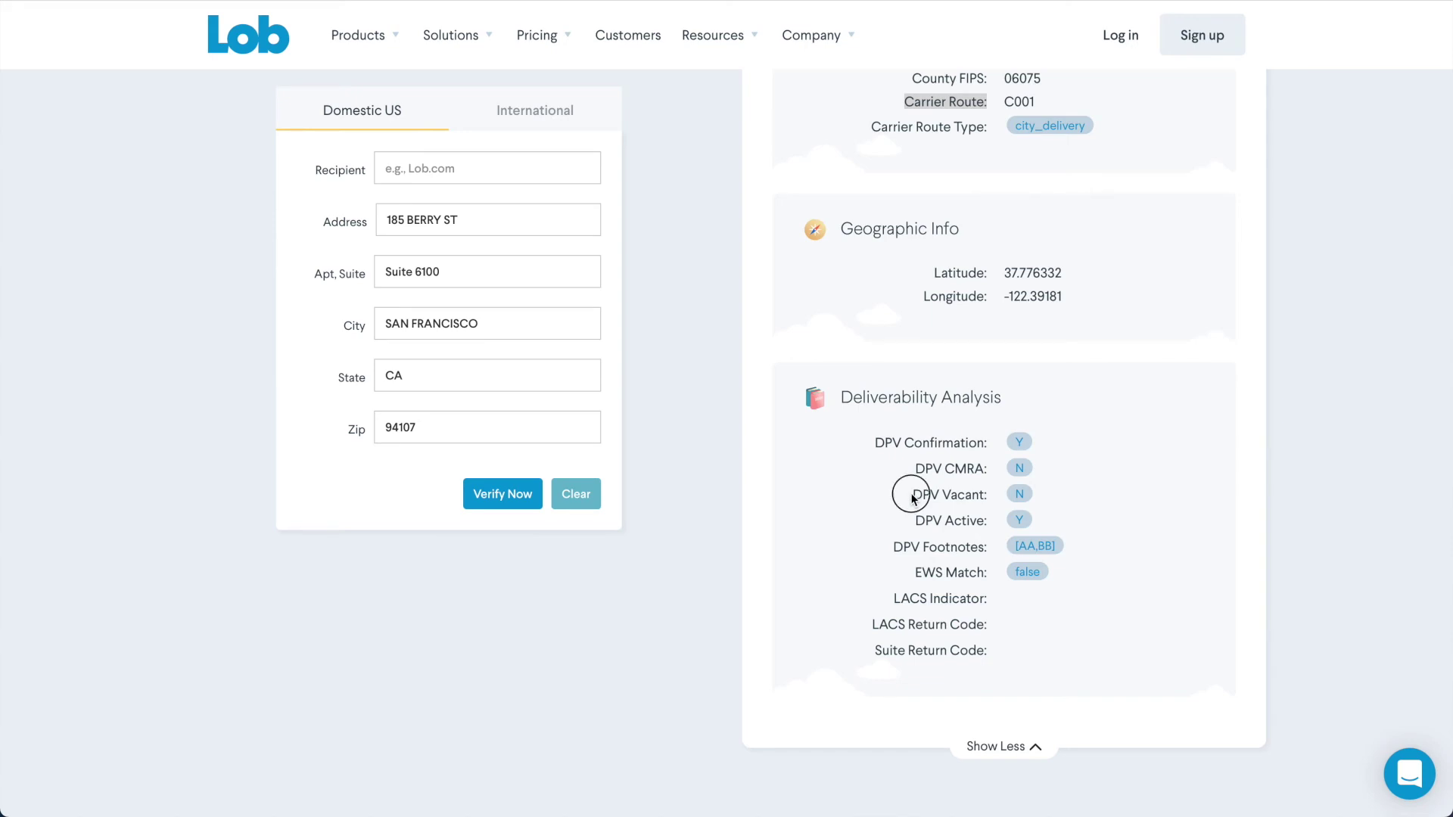
{"action": "left_click_drag", "start_coordinate": [913, 497], "coordinate": [984, 494]}
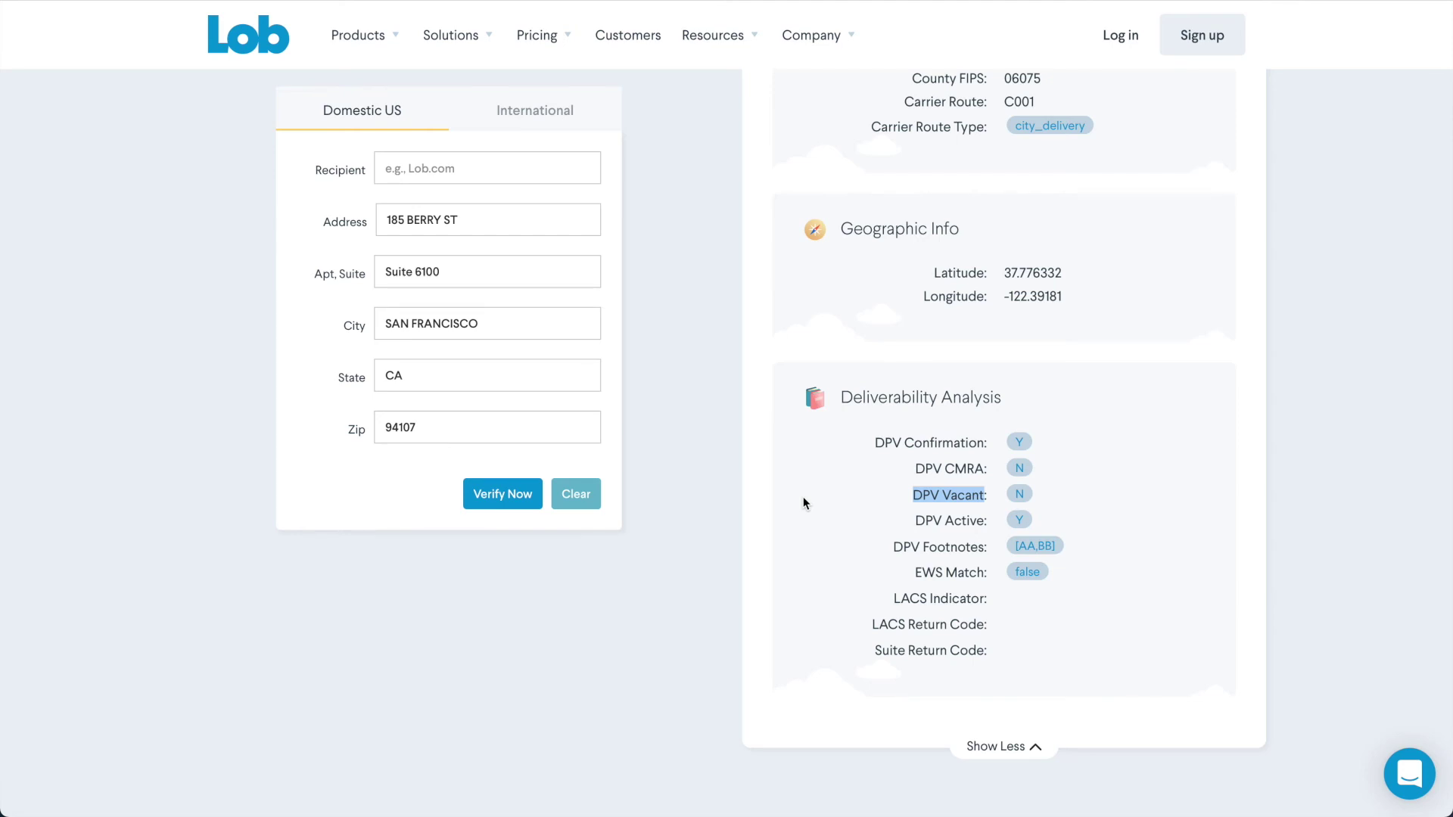
Step: Scroll back up to highlight the County FIPS 06075 entry, then scroll down again
{"action": "scroll", "coordinate": [1002, 614], "scroll_direction": "up", "scroll_amount": 3}
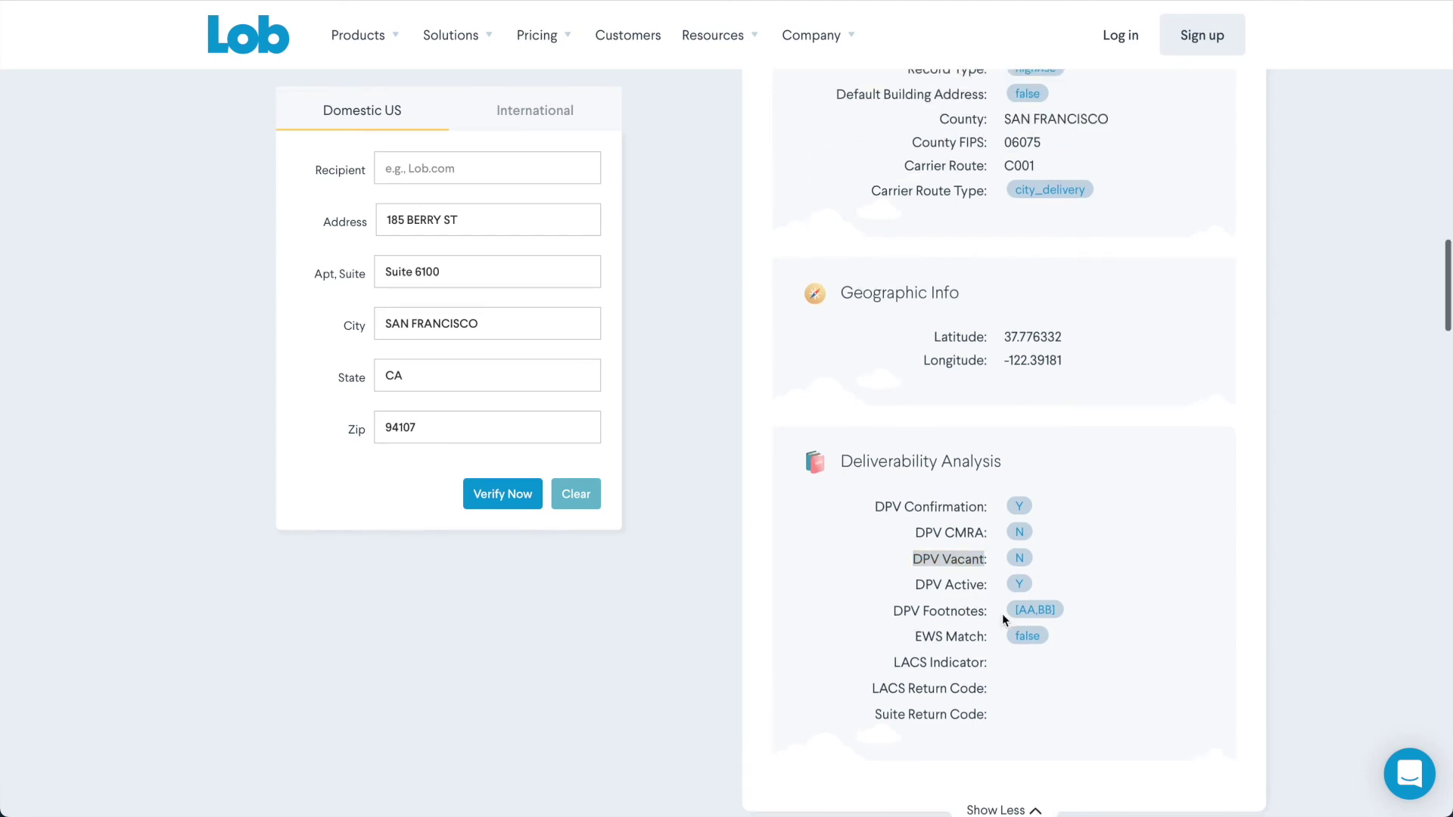
{"action": "scroll", "coordinate": [1002, 615], "scroll_direction": "up", "scroll_amount": 5}
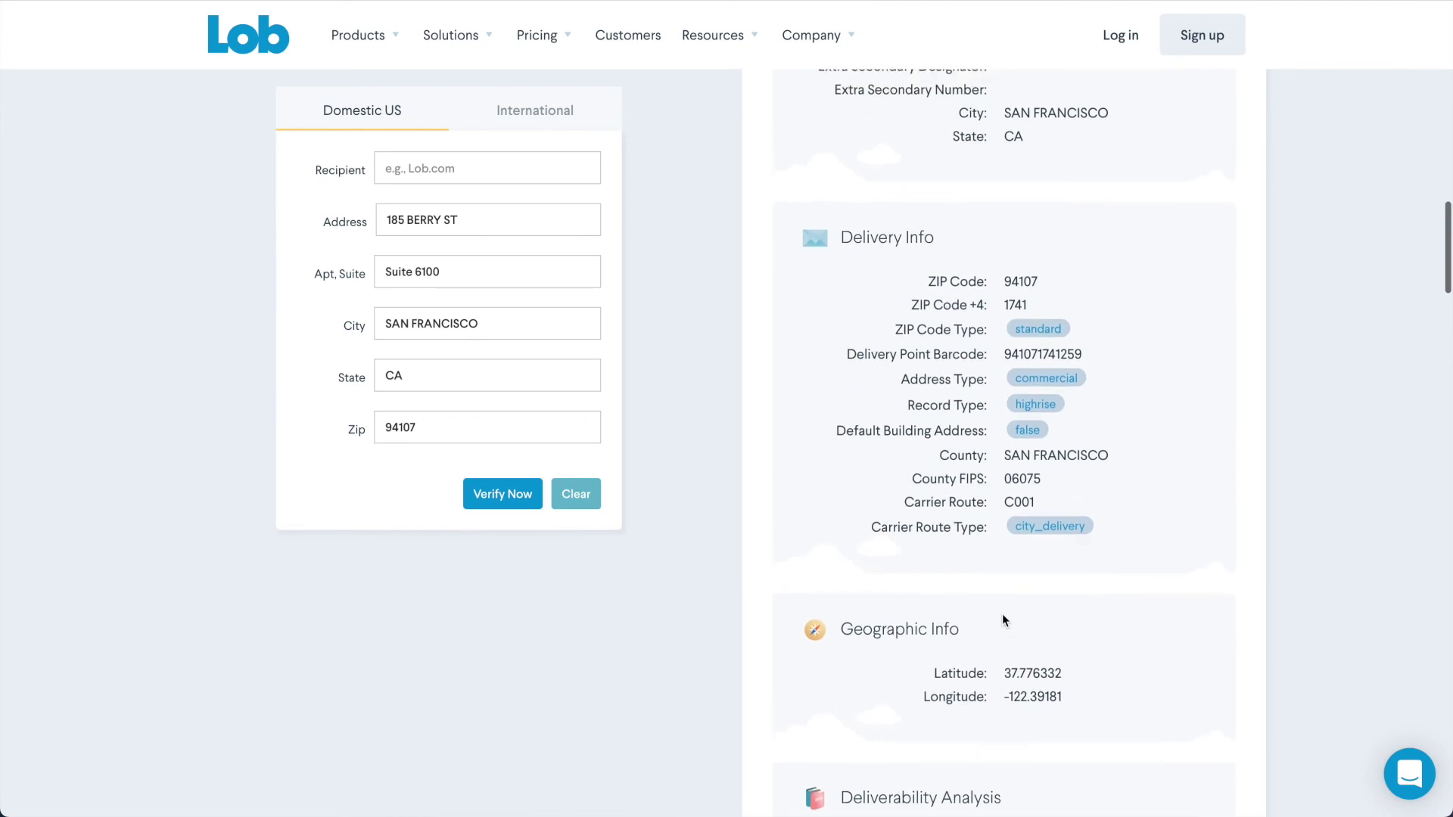
{"action": "left_click_drag", "start_coordinate": [912, 479], "coordinate": [988, 479]}
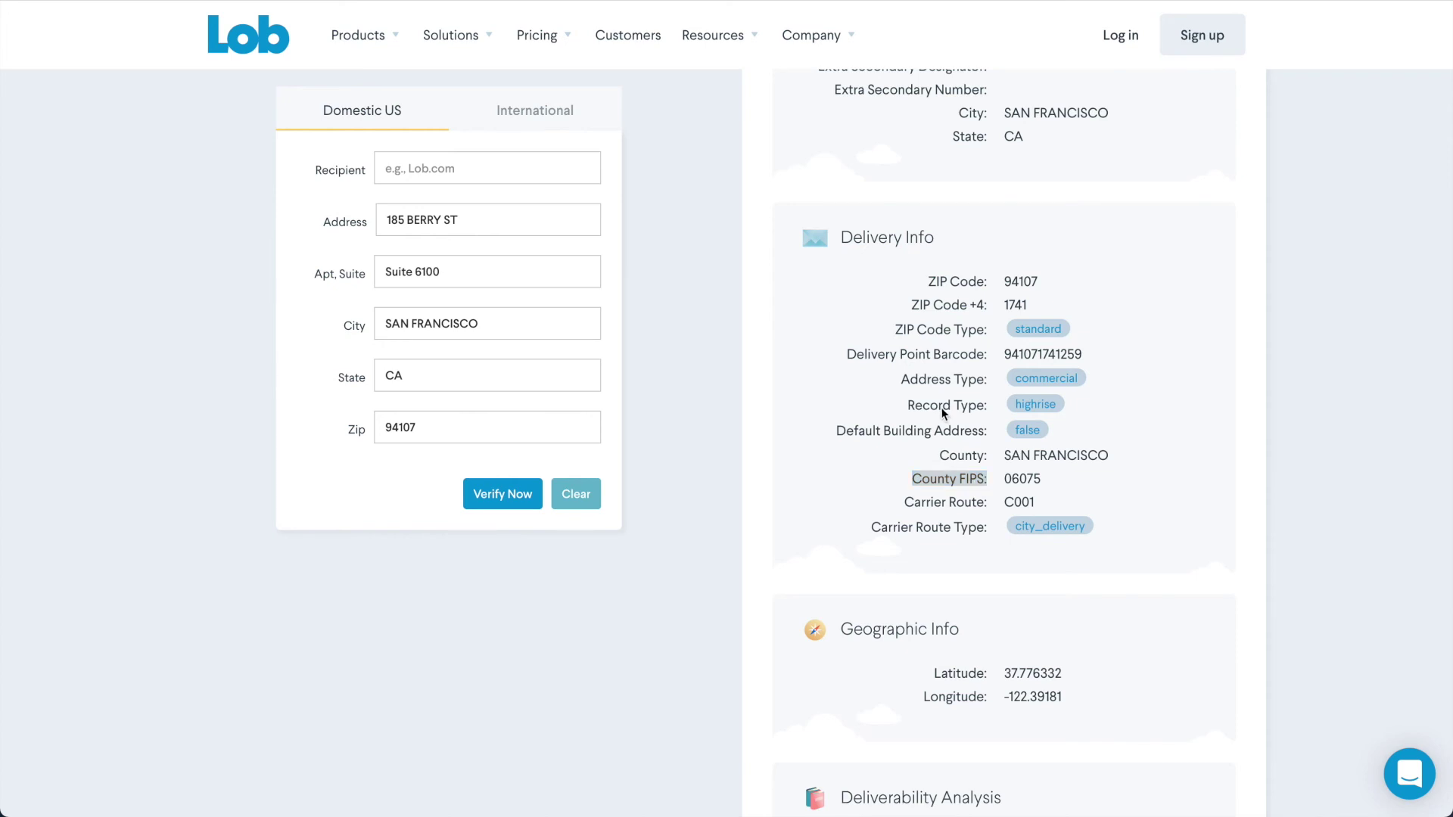
{"action": "scroll", "coordinate": [937, 648], "scroll_direction": "down", "scroll_amount": 2}
{"action": "scroll", "coordinate": [939, 660], "scroll_direction": "down", "scroll_amount": 5}
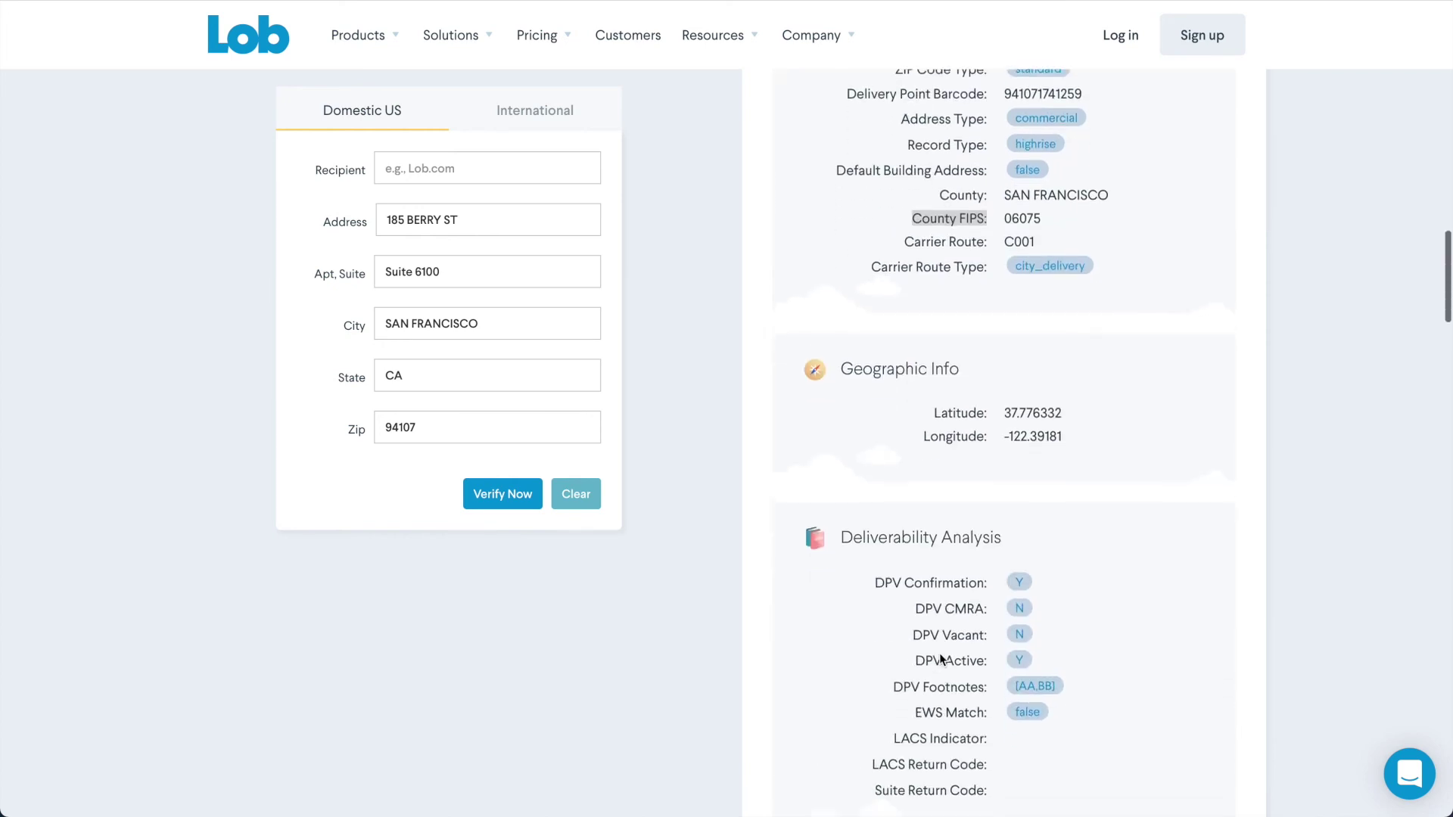